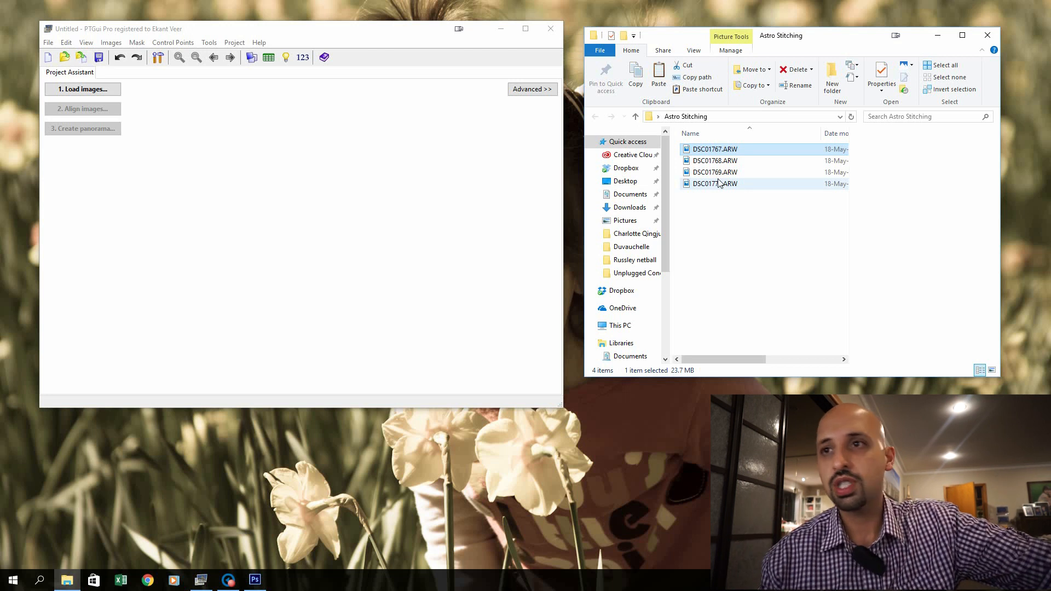
# Load the four images DSC01767.ARW to DSC01770.ARW, align them, and agree to add the missing control points manually.
pyautogui.moveTo(729, 227); pyautogui.dragTo(221, 151)
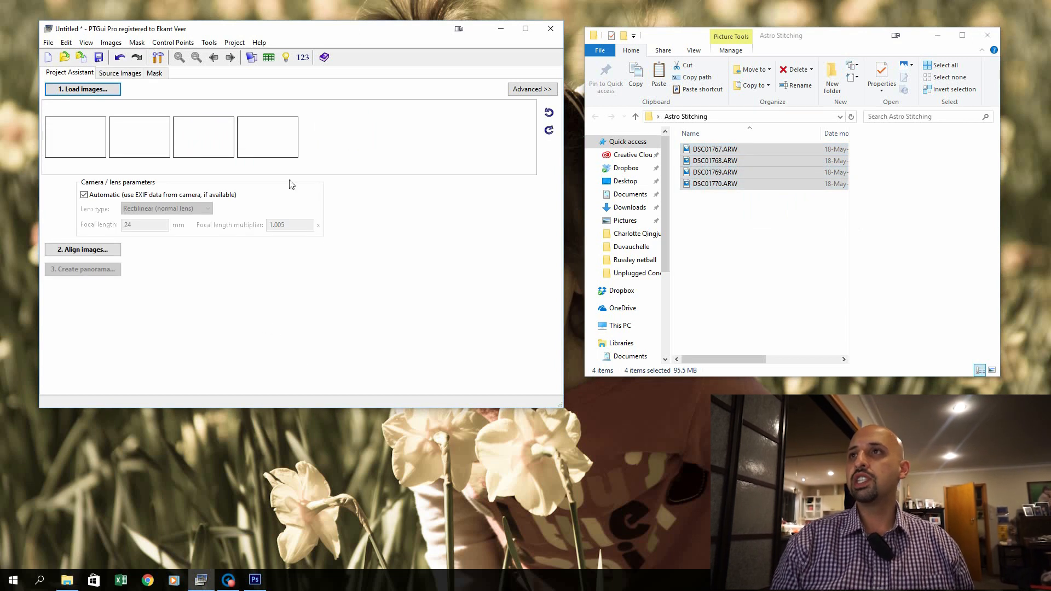
pyautogui.doubleClick(356, 30)
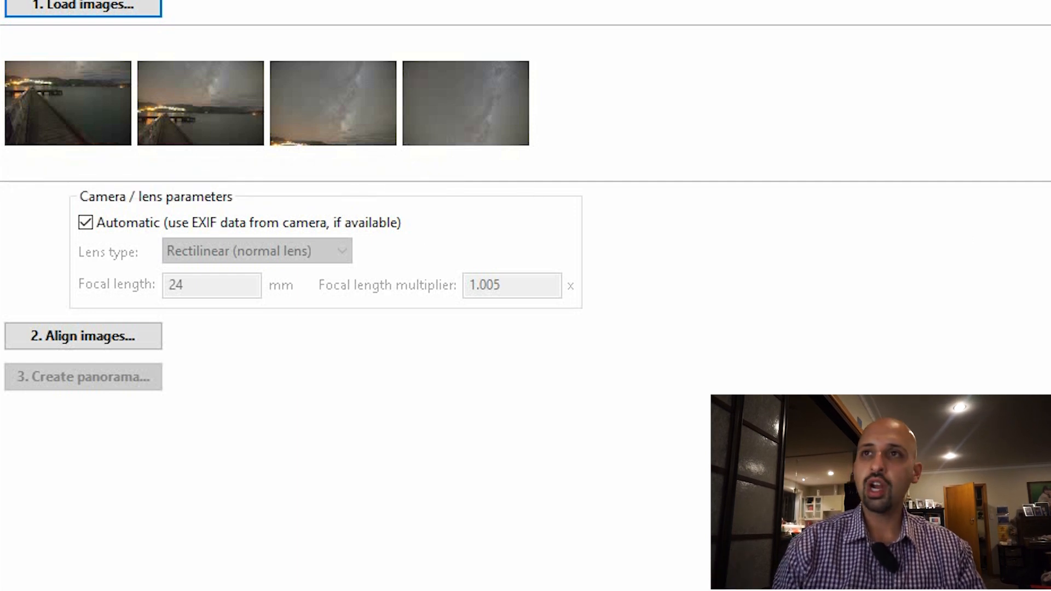
pyautogui.click(87, 331)
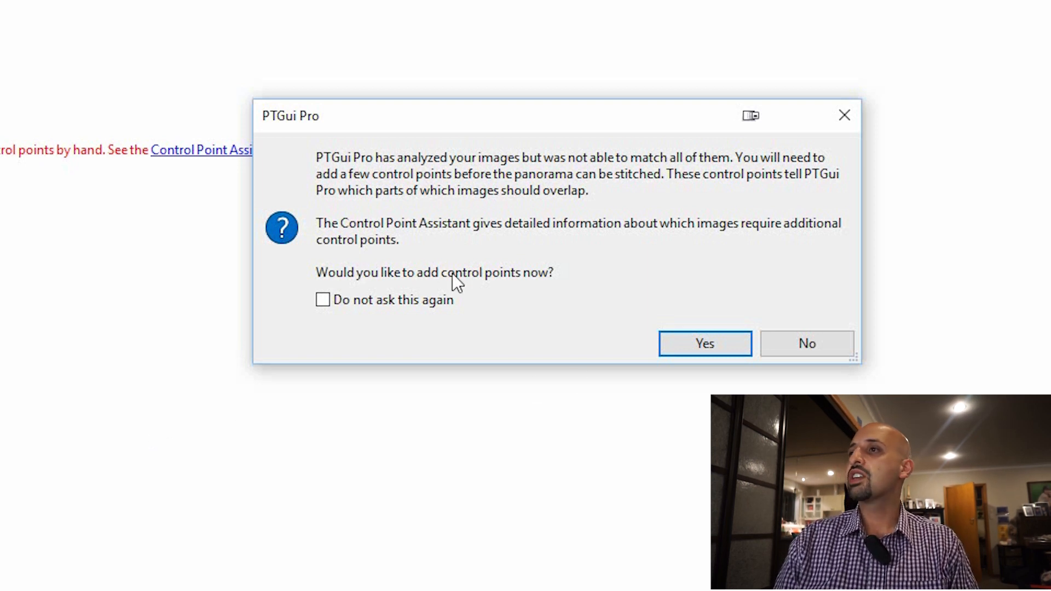
pyautogui.click(703, 345)
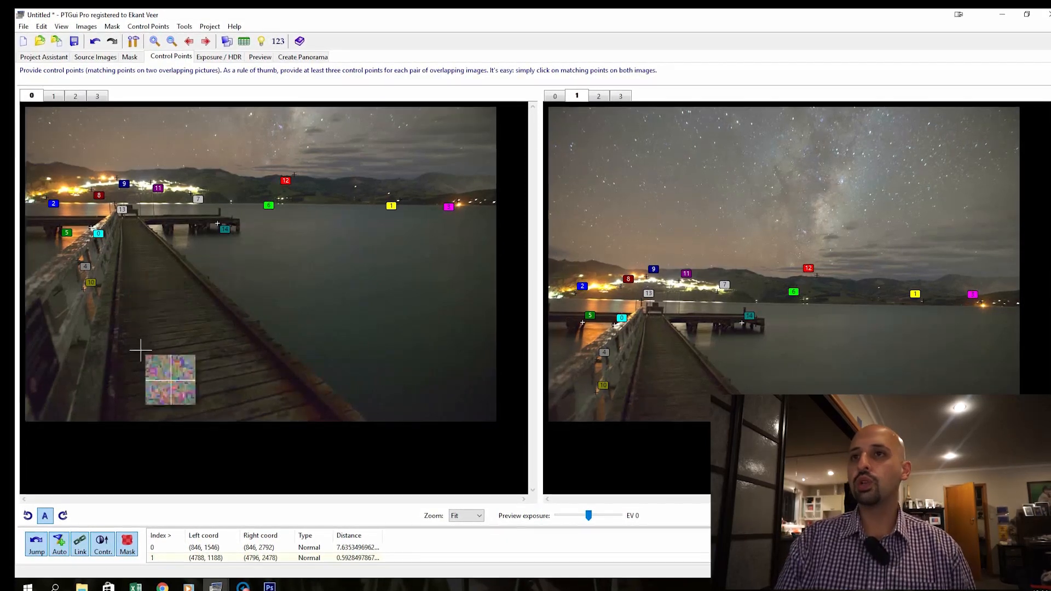
# Check the Control Point Assistant for orphaned images and examine the existing control points between images 0 and 1.
pyautogui.click(57, 98)
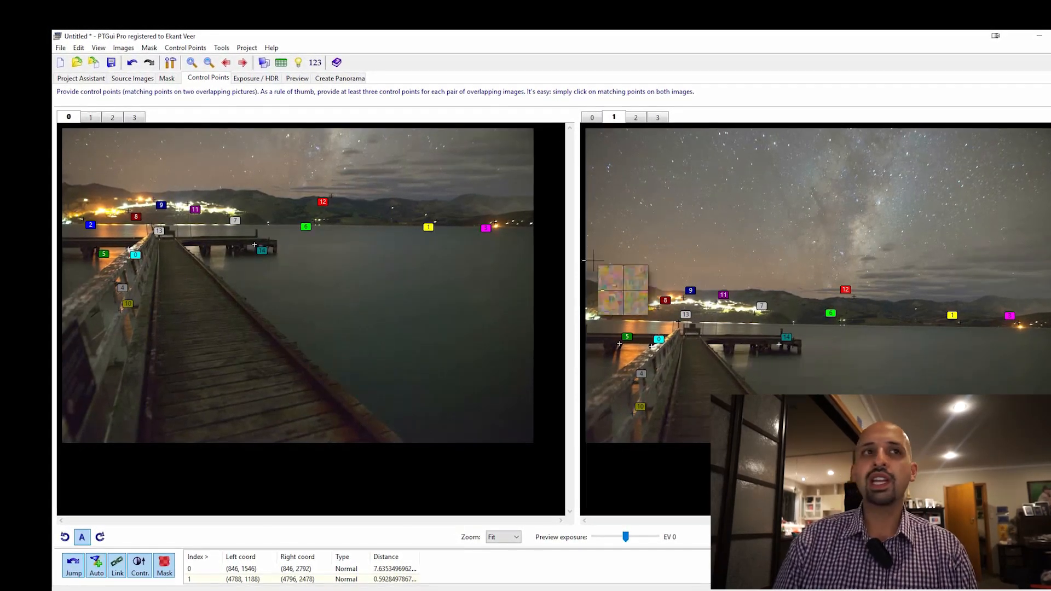
pyautogui.moveTo(55, 181); pyautogui.dragTo(779, 154)
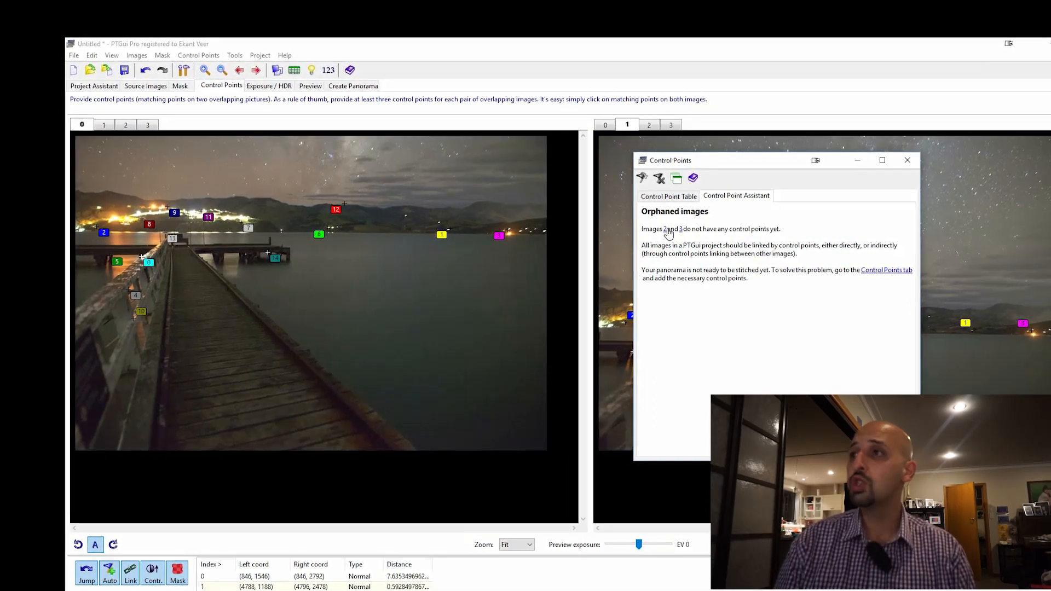
pyautogui.click(667, 230)
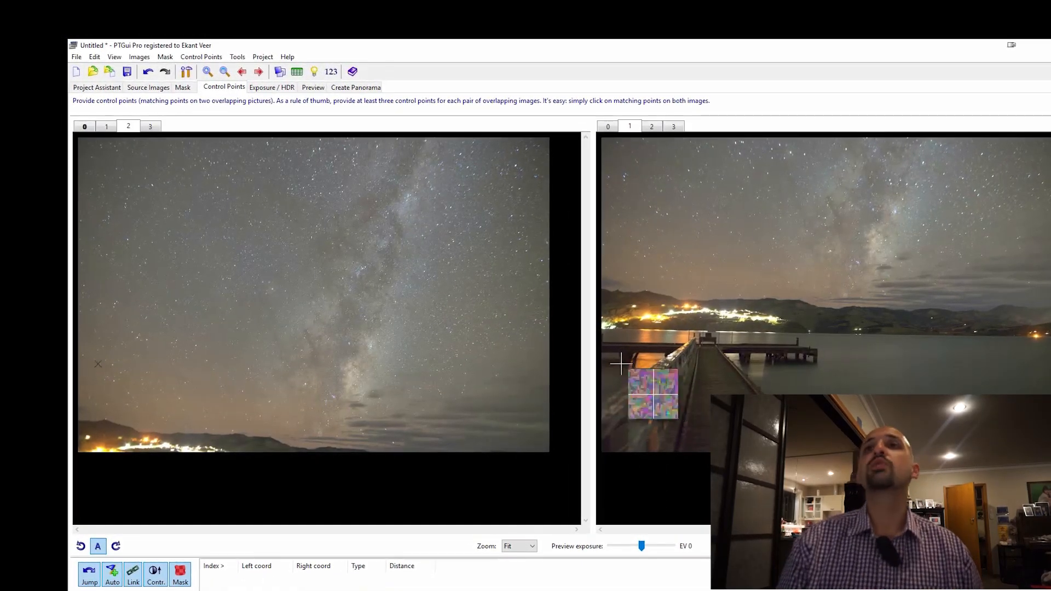
pyautogui.click(110, 129)
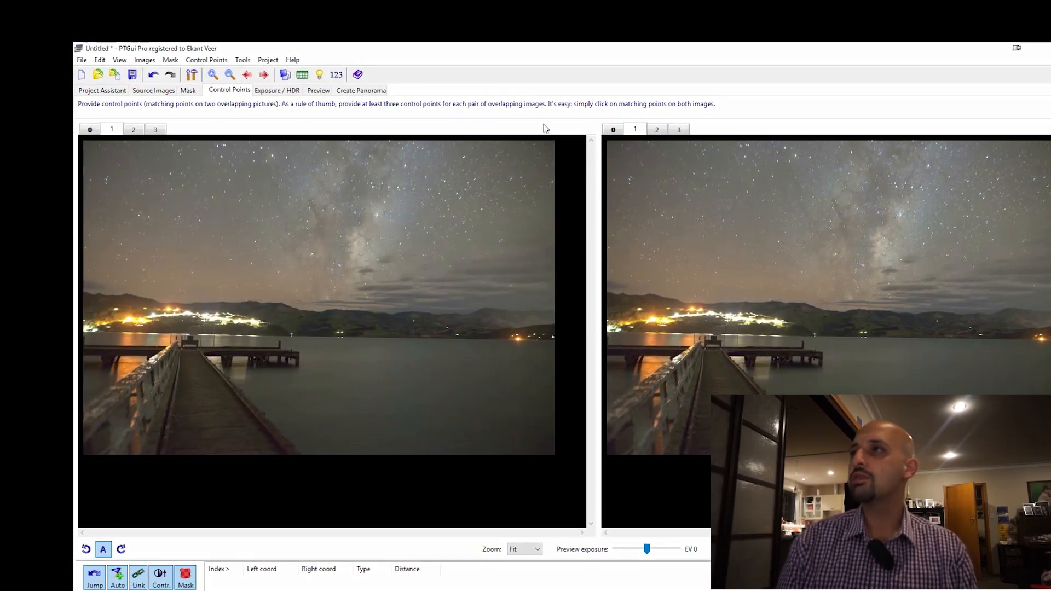
pyautogui.click(661, 130)
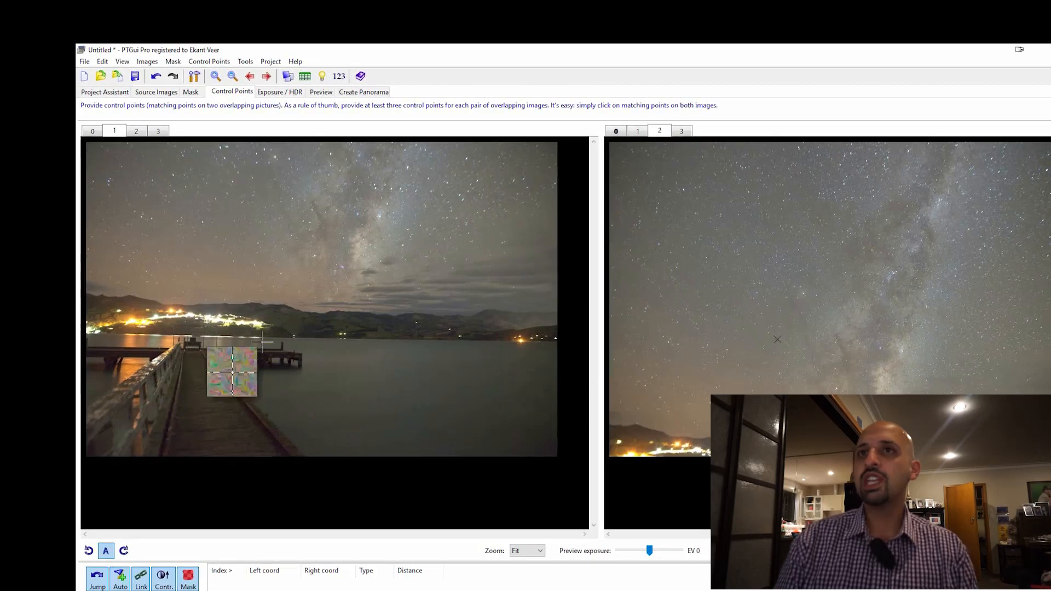
pyautogui.click(92, 132)
pyautogui.click(639, 131)
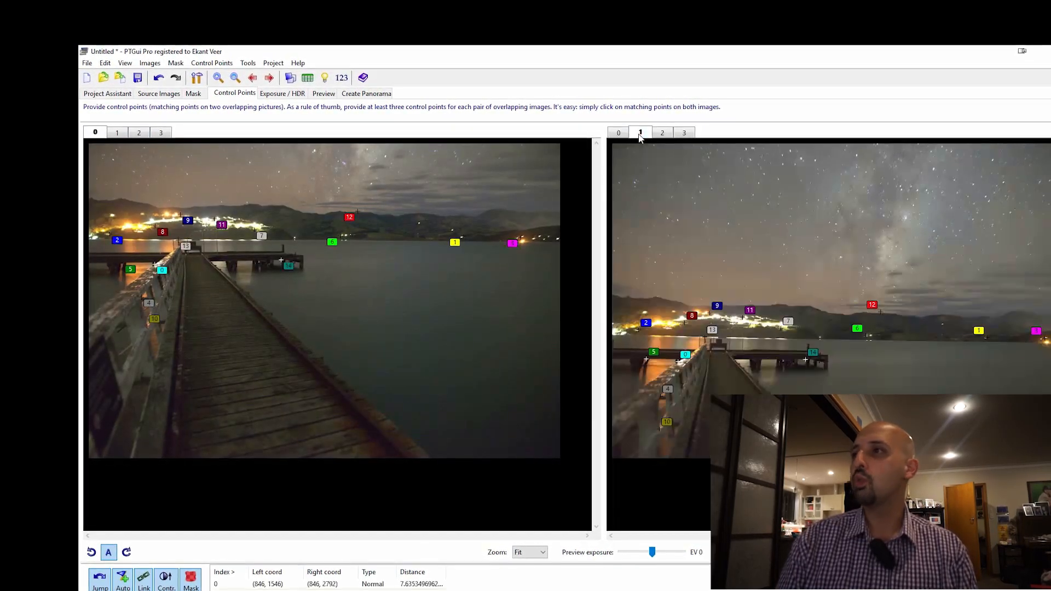
# Pair image 1 with image 2 and add control points on matching stars in both night-sky photos.
pyautogui.click(118, 133)
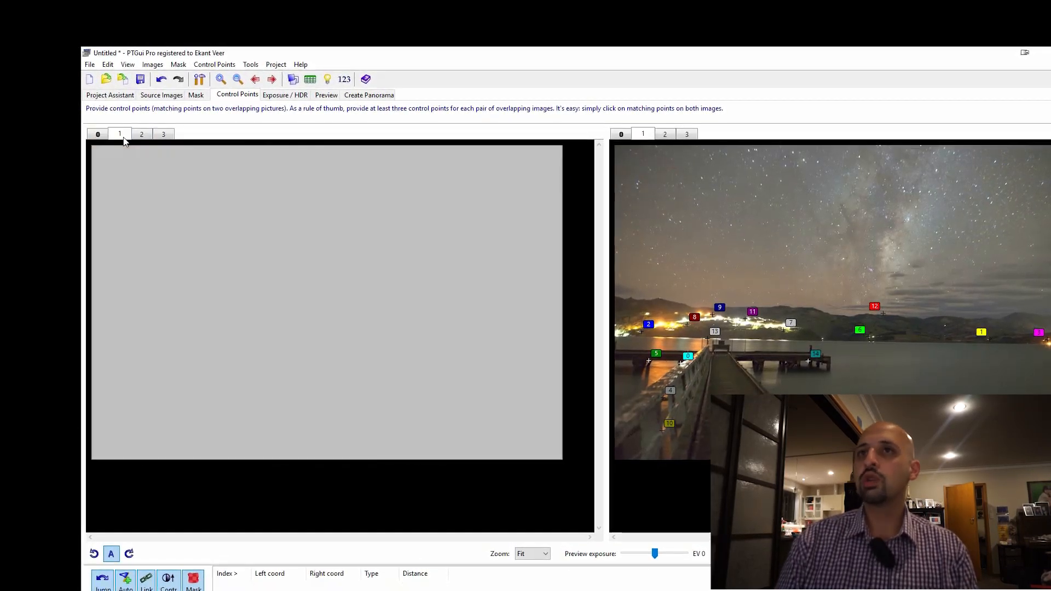
pyautogui.click(666, 135)
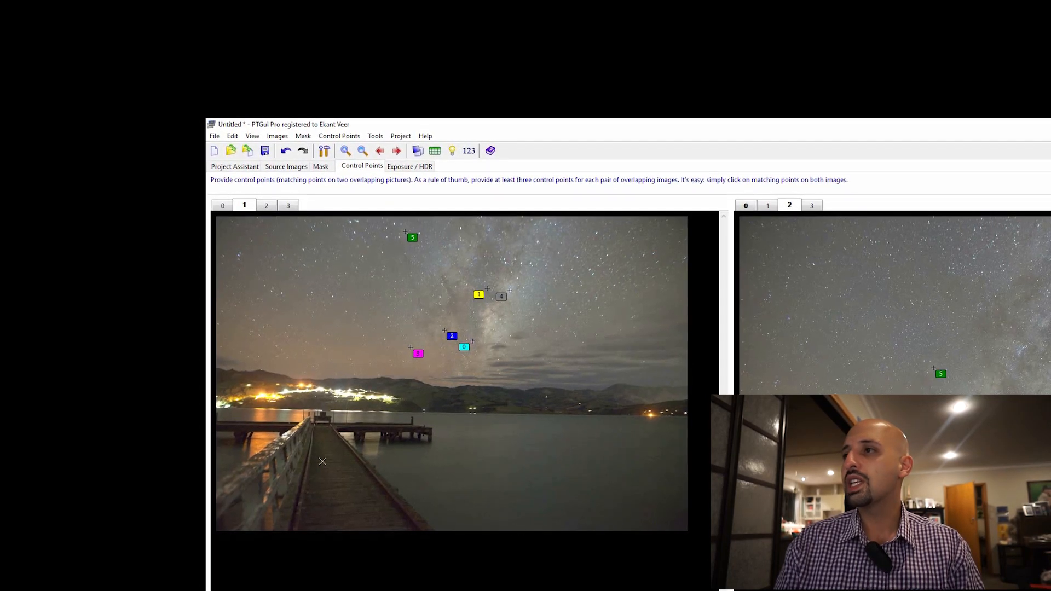
pyautogui.click(851, 337)
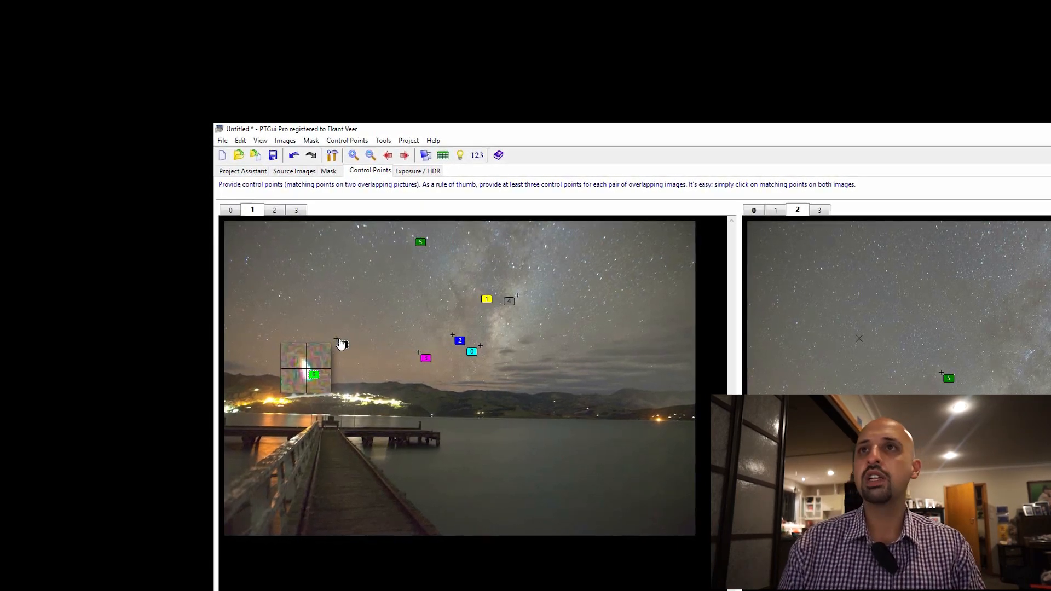
# Pair image 2 with image 3 and add control points on matching stars around the Milky Way in both photos.
pyautogui.click(819, 210)
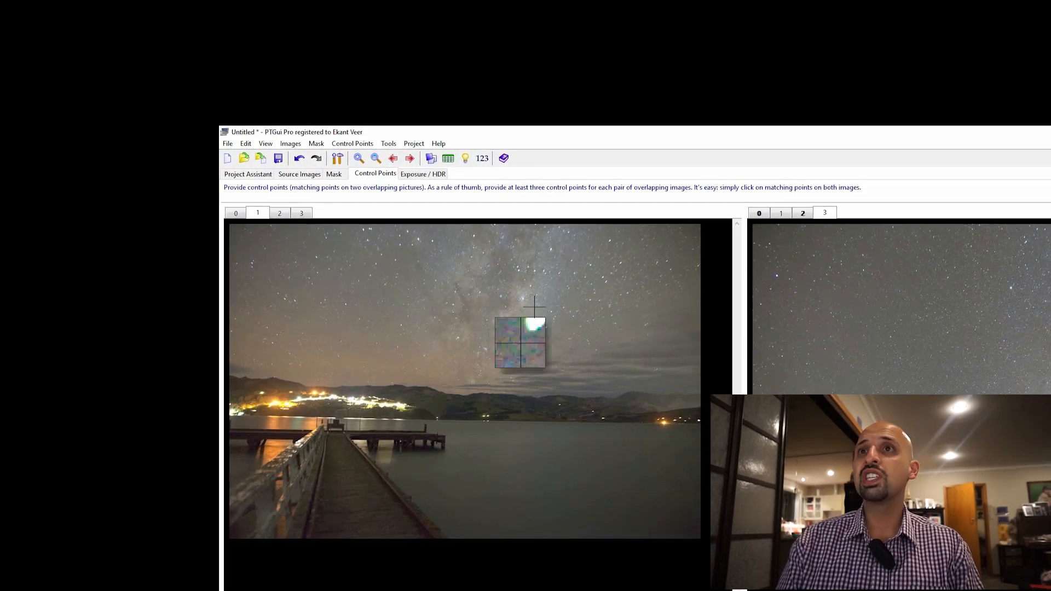
pyautogui.click(278, 213)
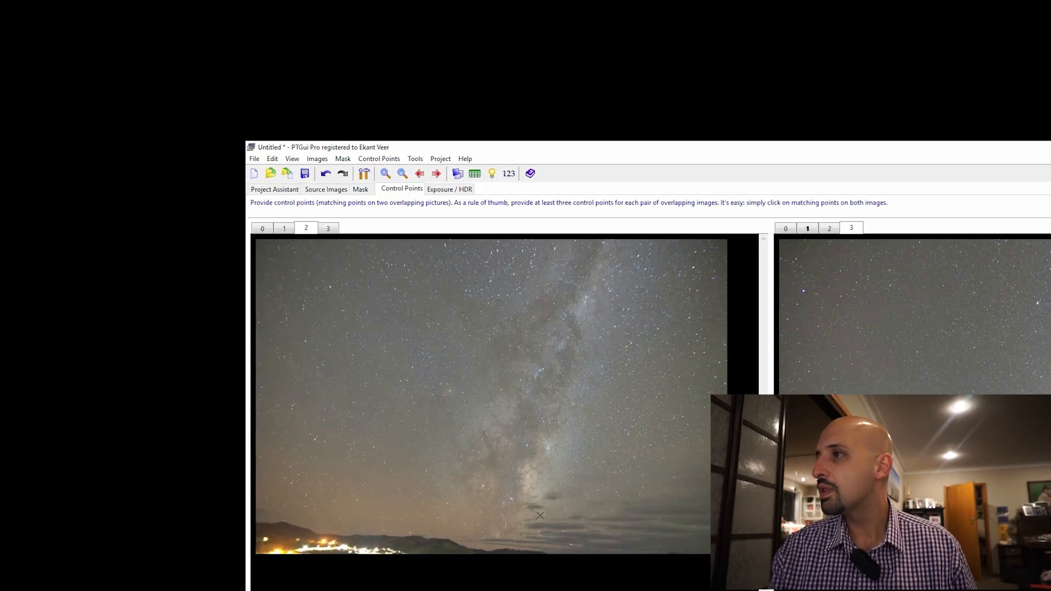
pyautogui.click(543, 373)
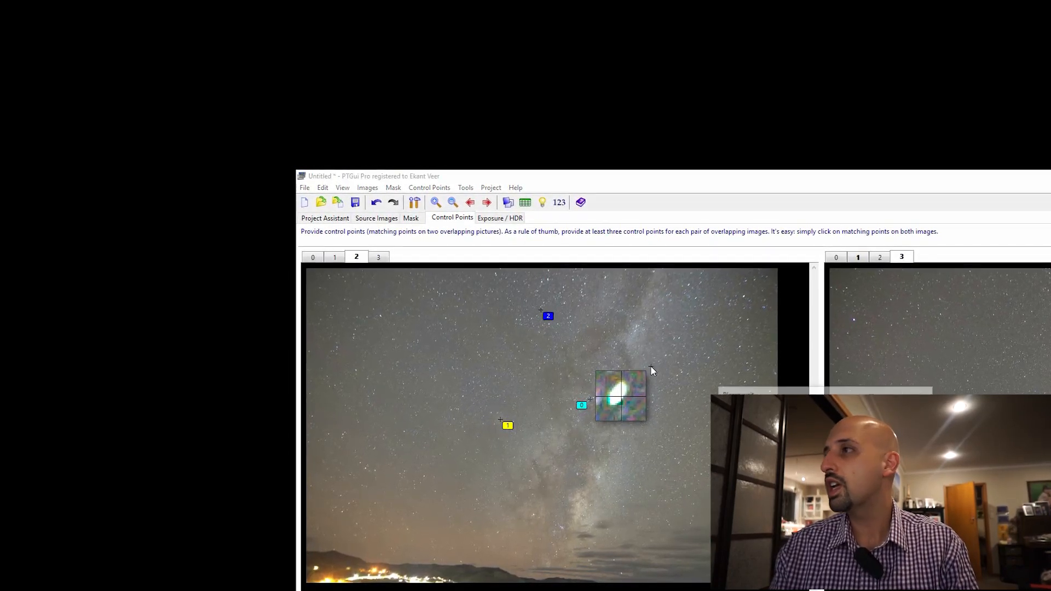
pyautogui.click(613, 402)
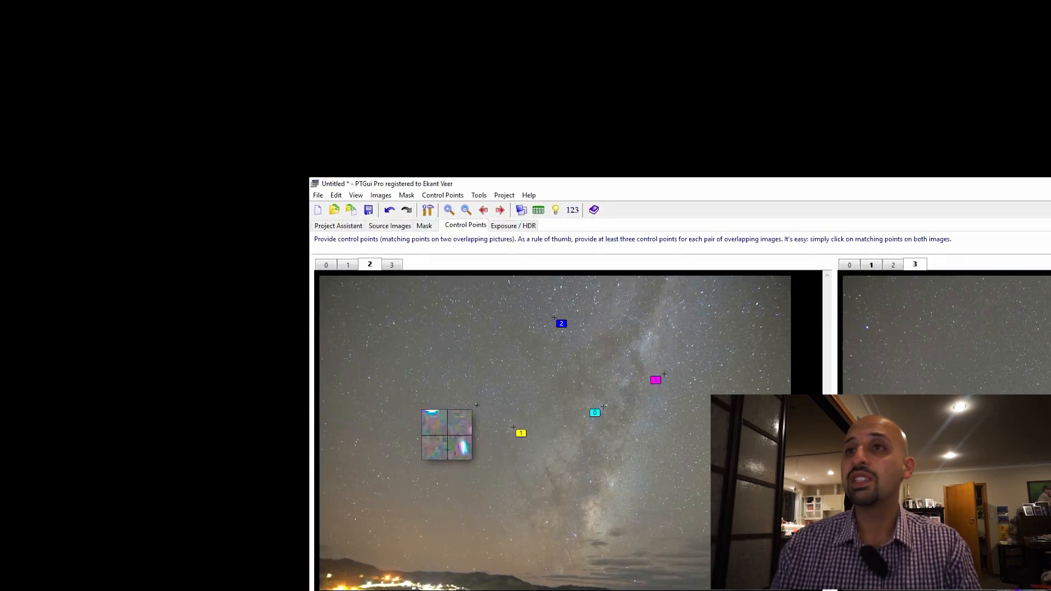
pyautogui.click(483, 410)
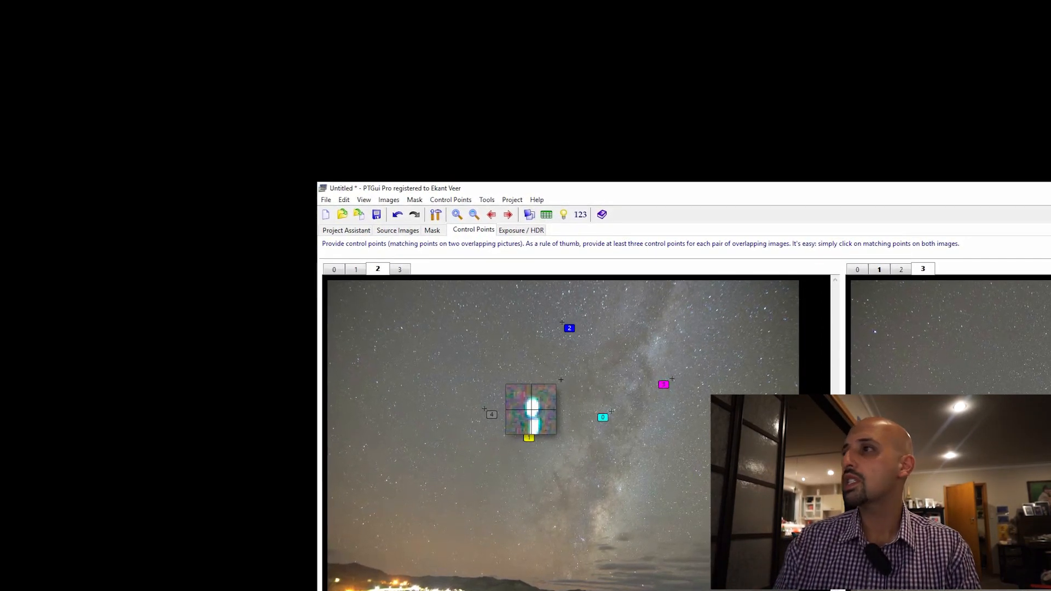
pyautogui.click(559, 379)
pyautogui.click(561, 380)
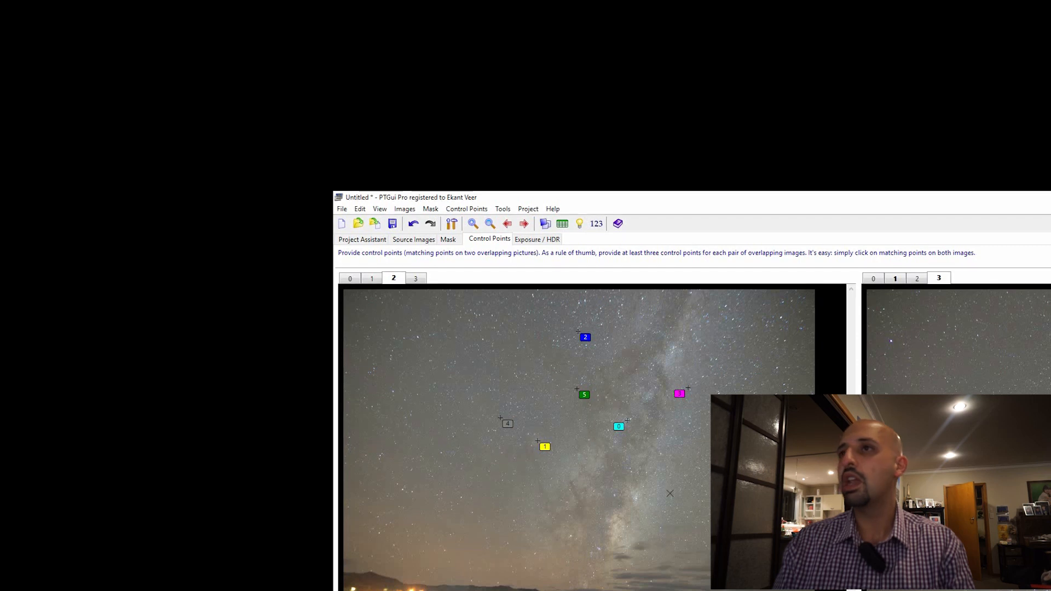
pyautogui.click(674, 348)
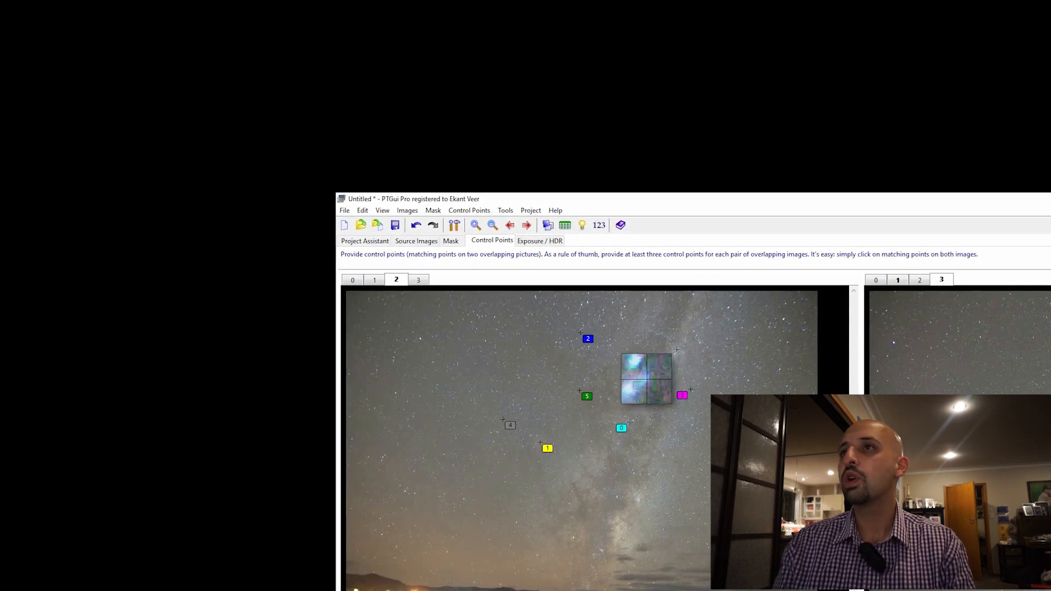
pyautogui.moveTo(677, 349); pyautogui.dragTo(677, 350)
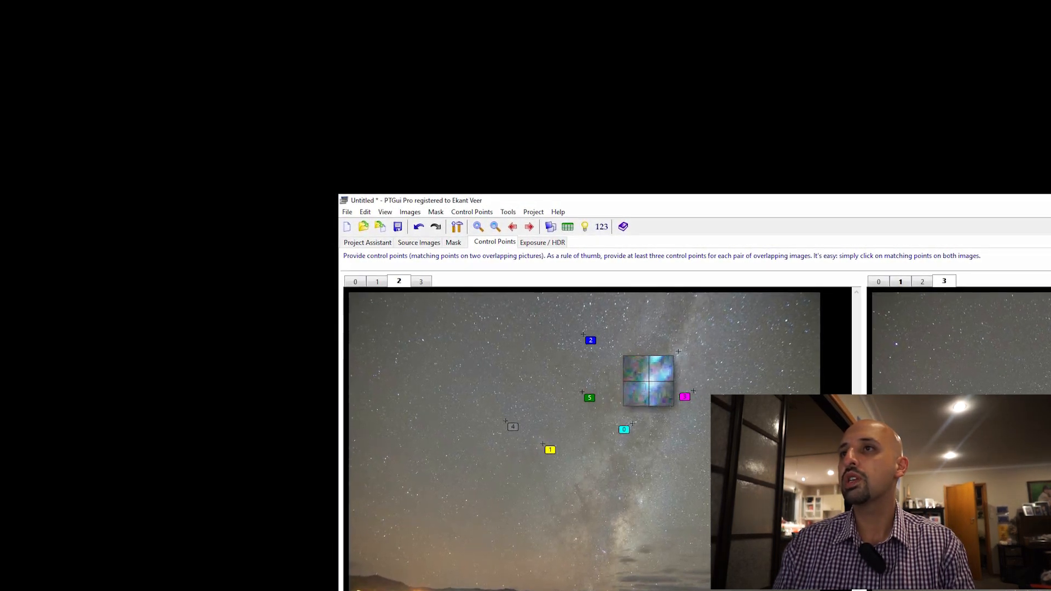
# Review the control points for the image pairs 0 and 1, 1 and 2, and 2 and 3.
pyautogui.click(879, 281)
pyautogui.click(359, 283)
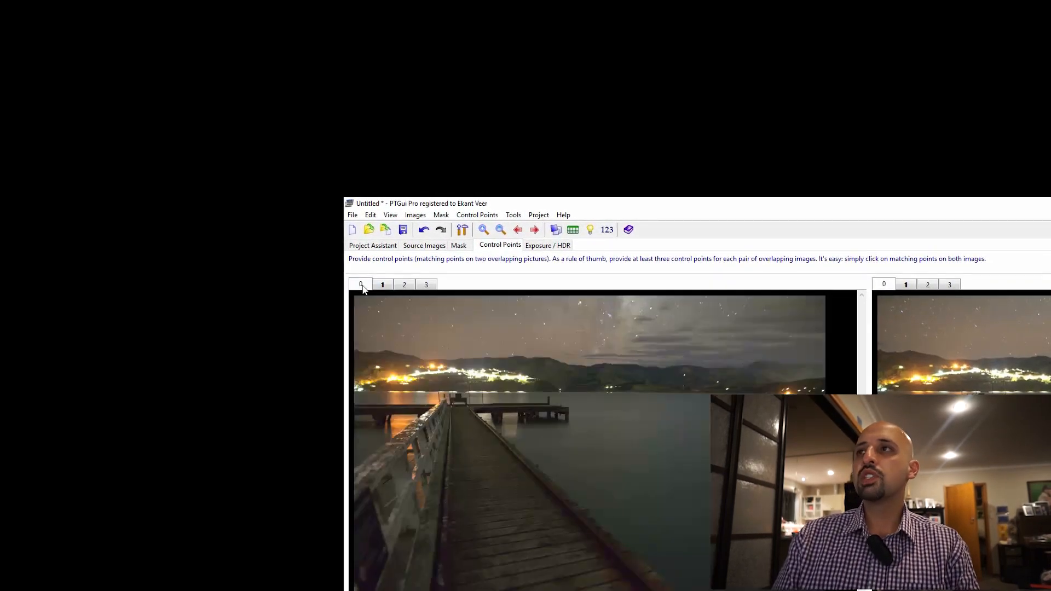
pyautogui.click(906, 285)
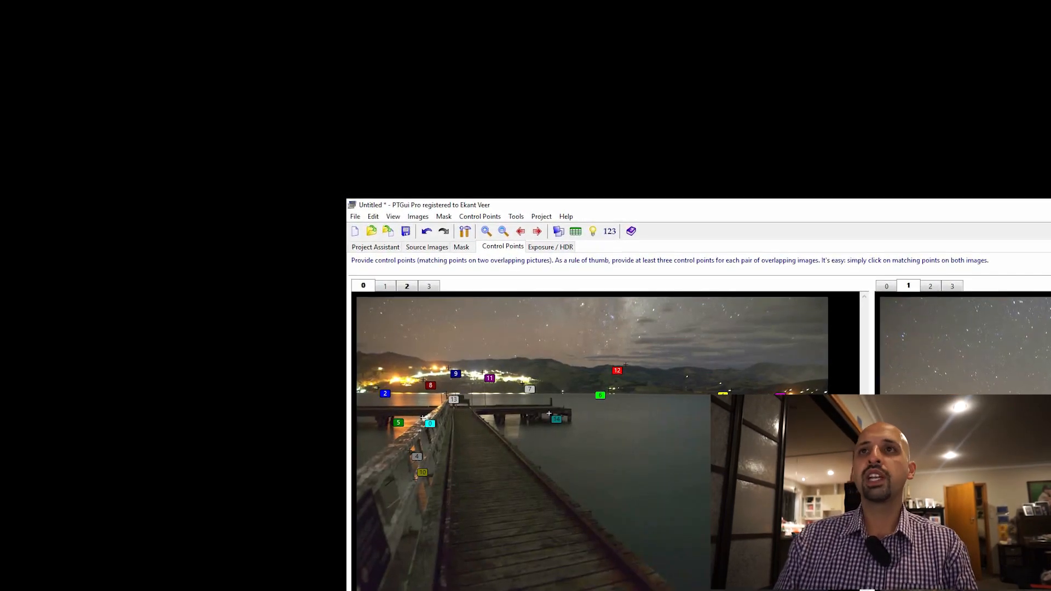
pyautogui.click(387, 286)
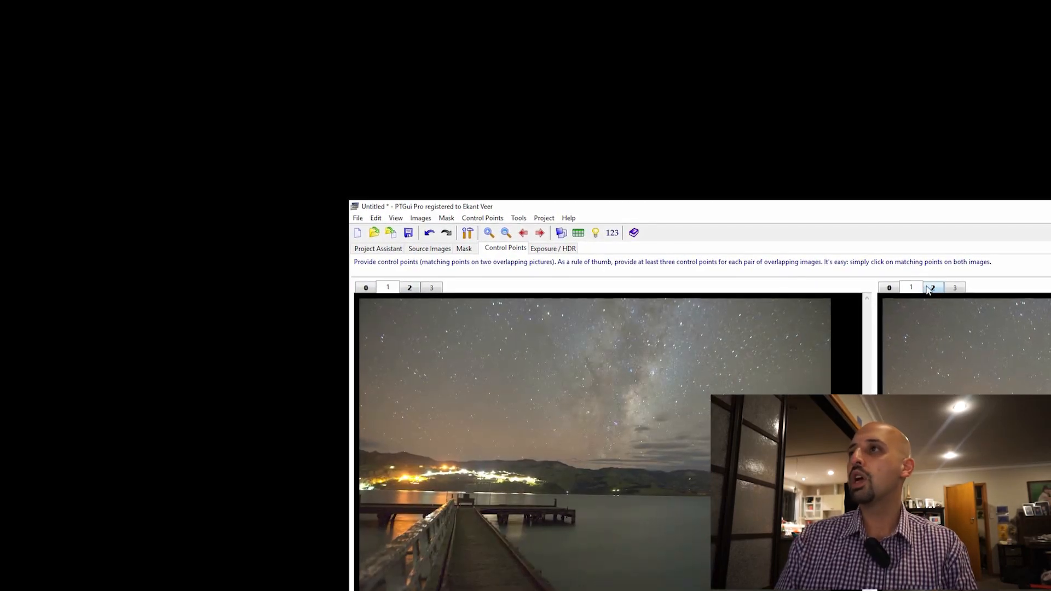
pyautogui.click(930, 286)
pyautogui.click(410, 288)
pyautogui.click(955, 288)
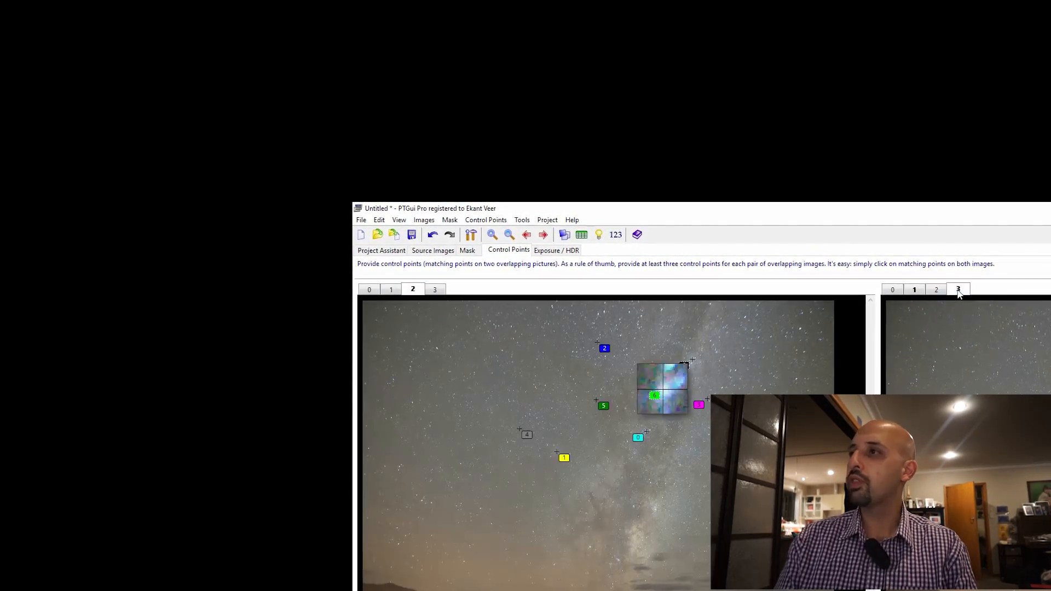
# Realign the images with the added control points and maximise the Panorama Editor window.
pyautogui.click(401, 255)
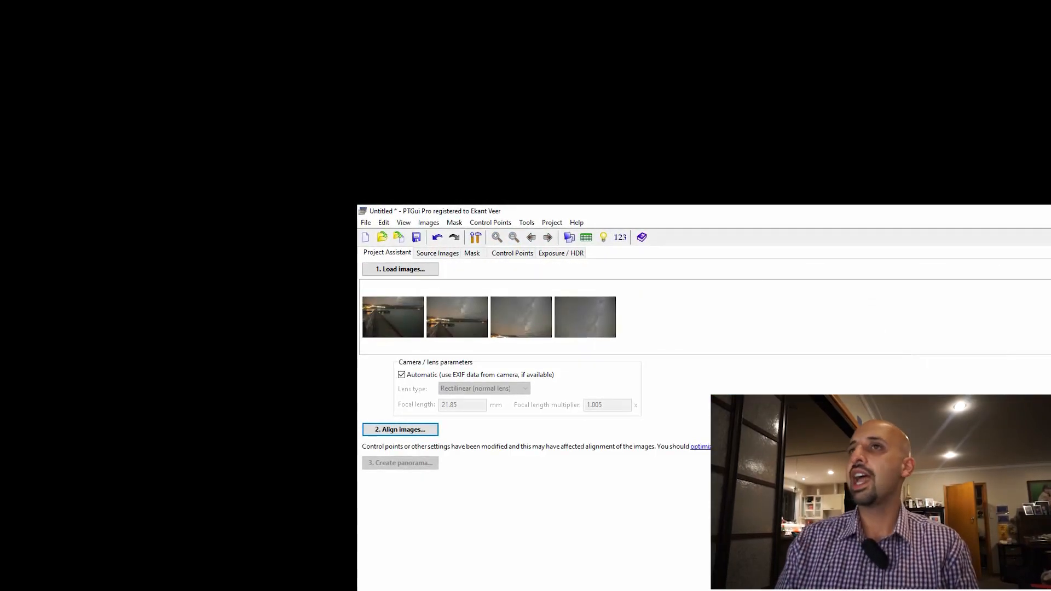
pyautogui.click(514, 254)
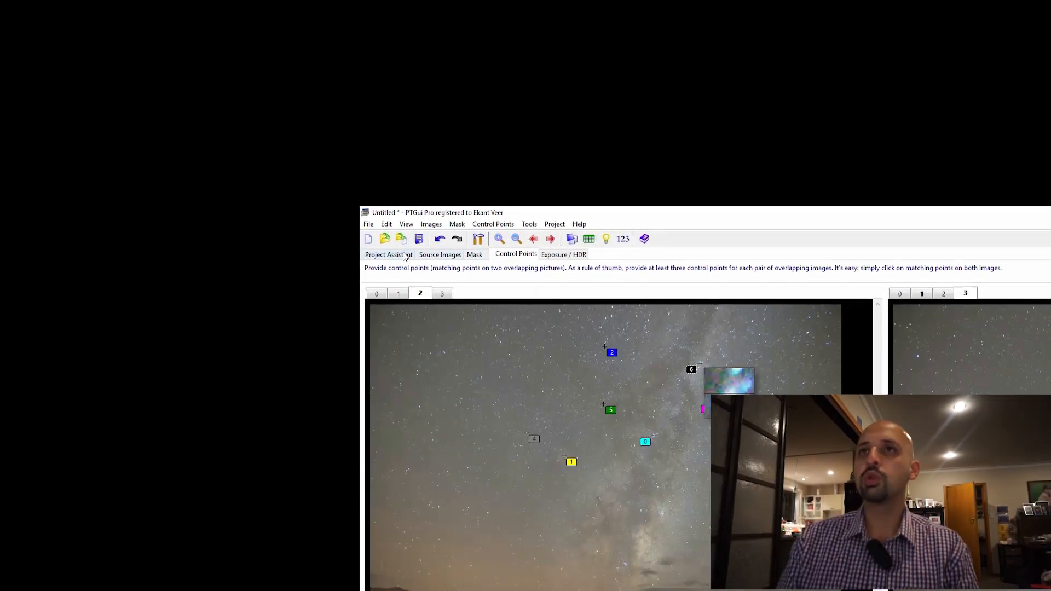
pyautogui.click(389, 253)
pyautogui.click(406, 435)
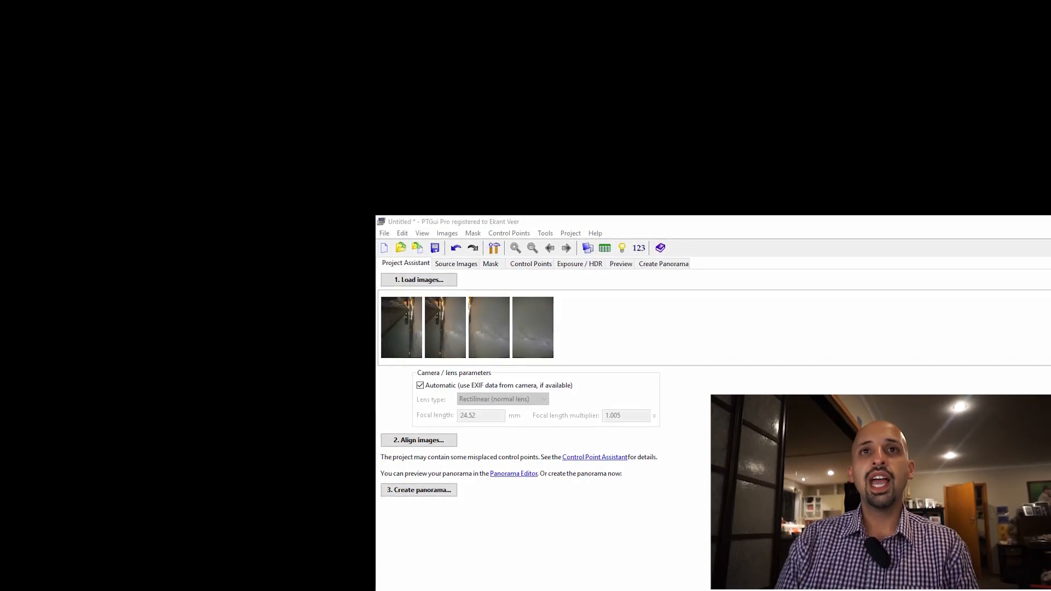
pyautogui.moveTo(535, 250); pyautogui.dragTo(751, 254)
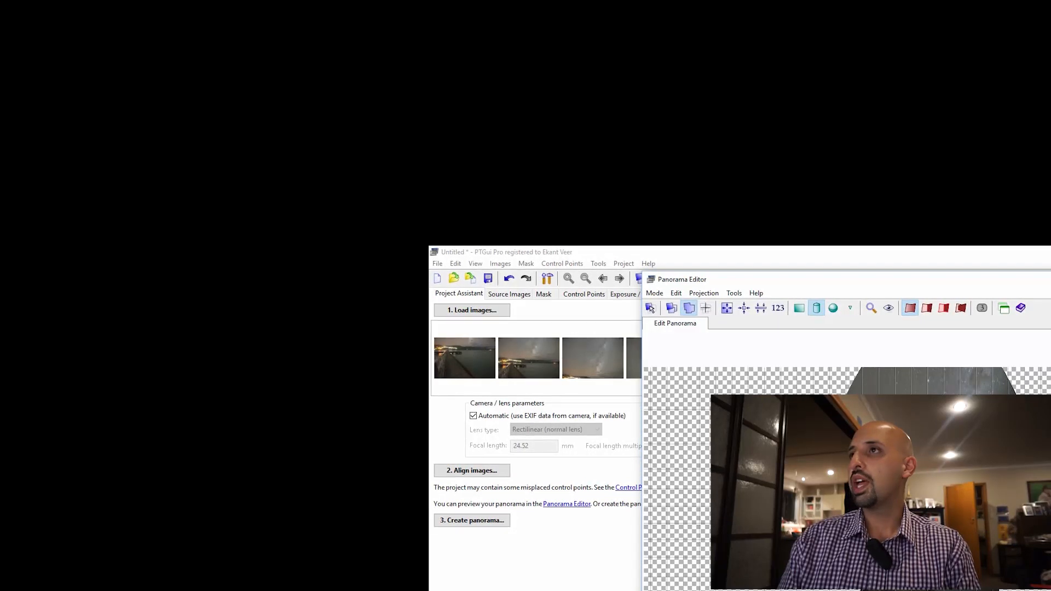
pyautogui.doubleClick(998, 279)
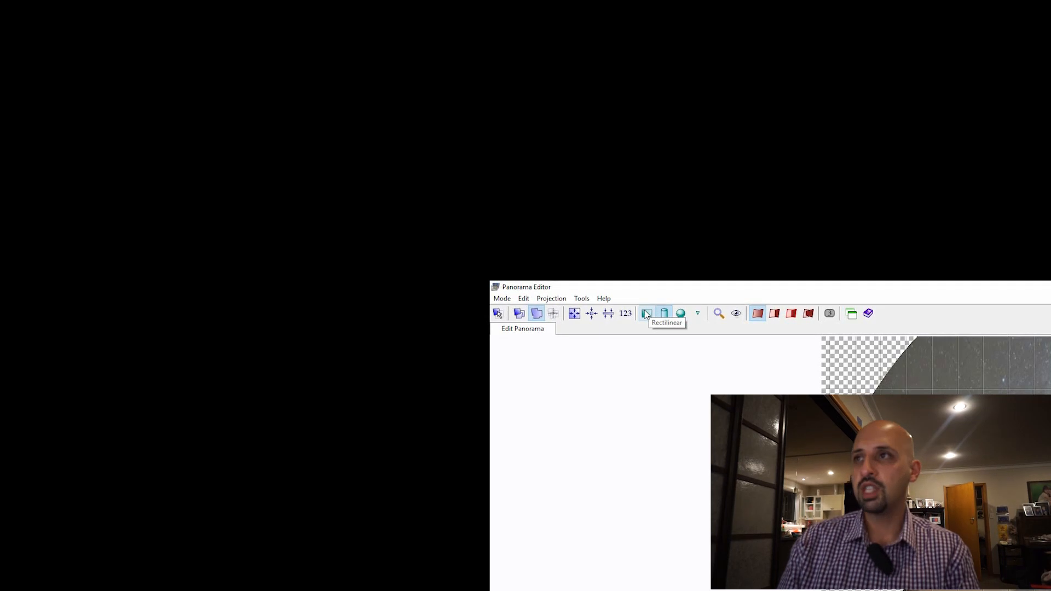
# Try the Rectilinear and Equirectangular projections on the stitched panorama.
pyautogui.click(645, 313)
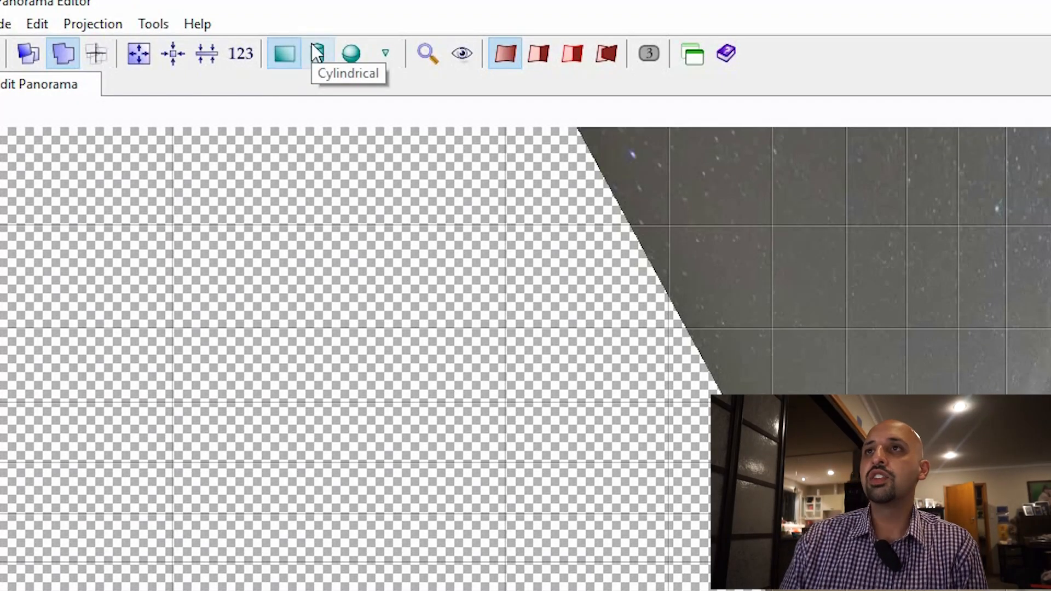
pyautogui.click(352, 54)
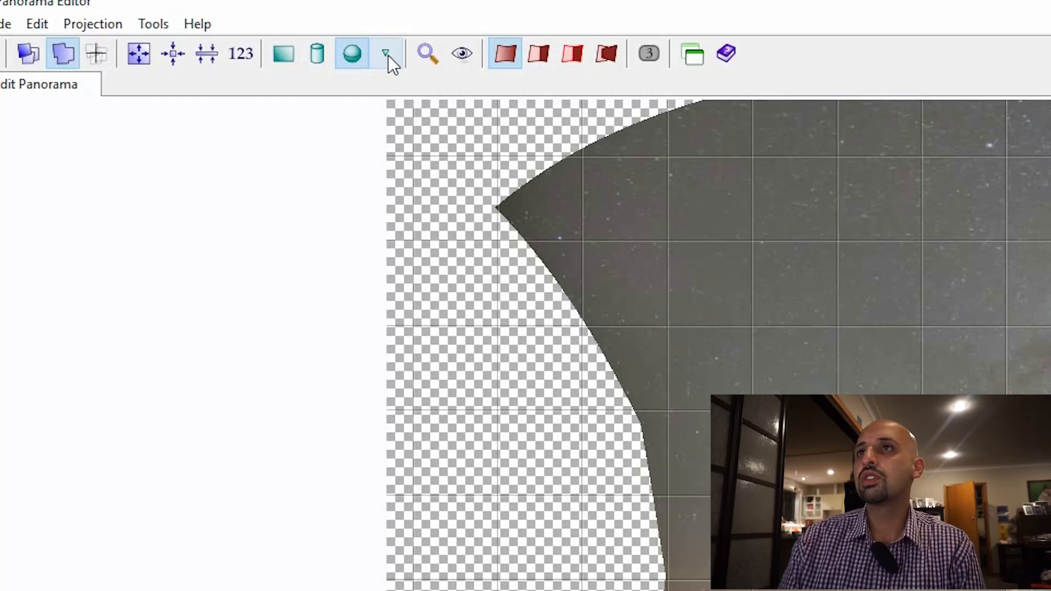
# Set the panorama's projection to Full Frame Fisheye and shift the image slightly to adjust its shape.
pyautogui.click(386, 53)
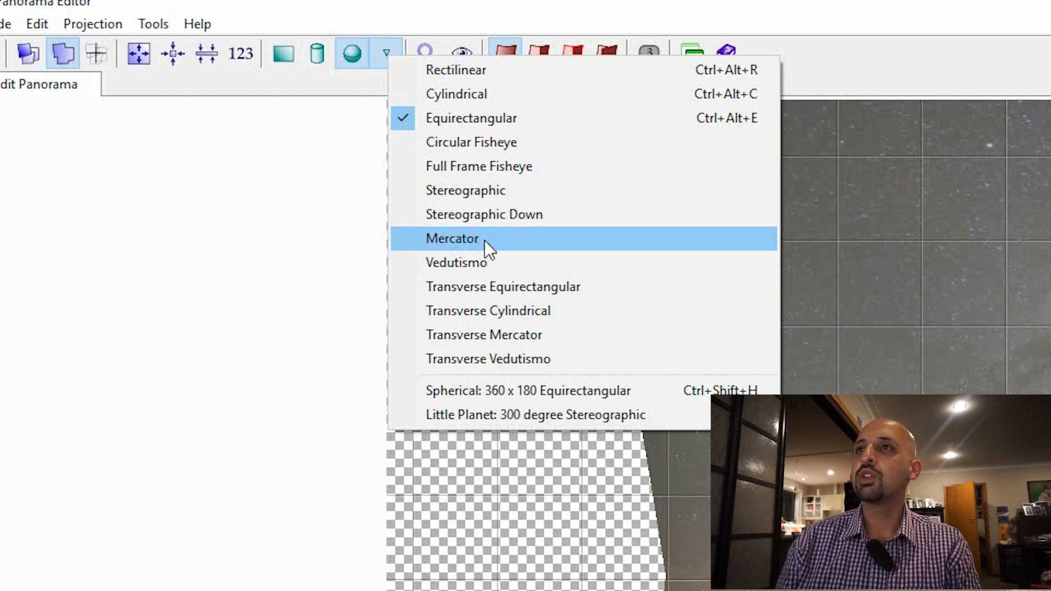
pyautogui.click(466, 165)
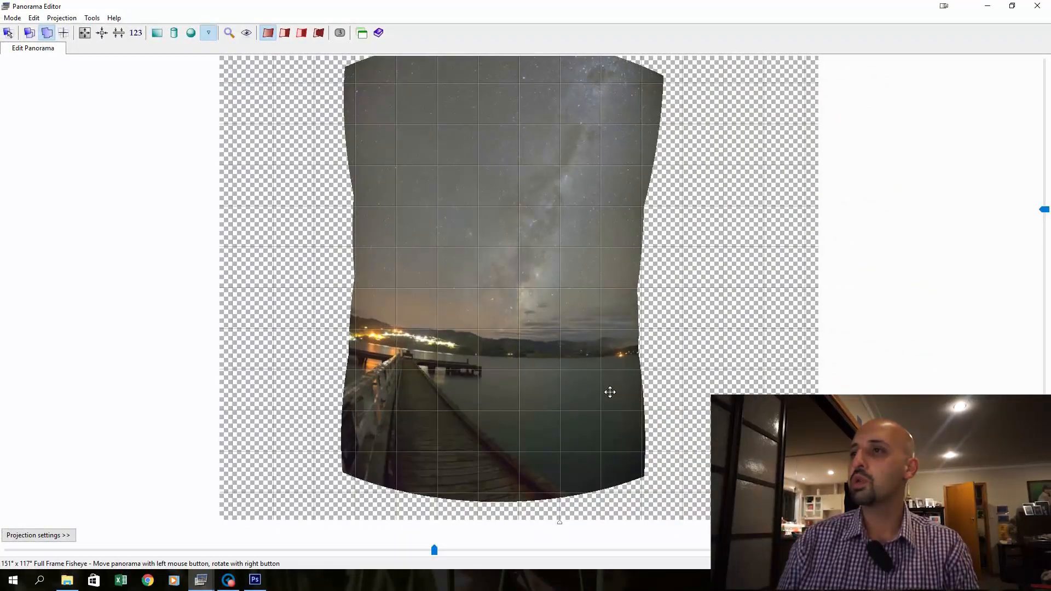
pyautogui.moveTo(610, 391); pyautogui.dragTo(613, 387)
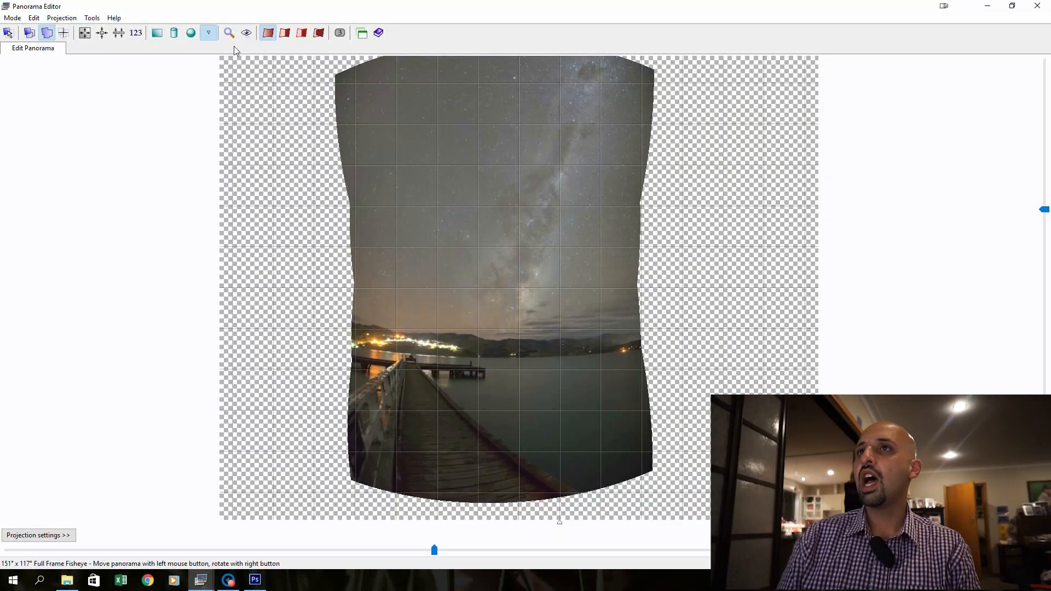
# Try the Mercator projection, shifting the panorama vertically and increasing the vertical field of view to 155°.
pyautogui.click(208, 32)
pyautogui.click(267, 124)
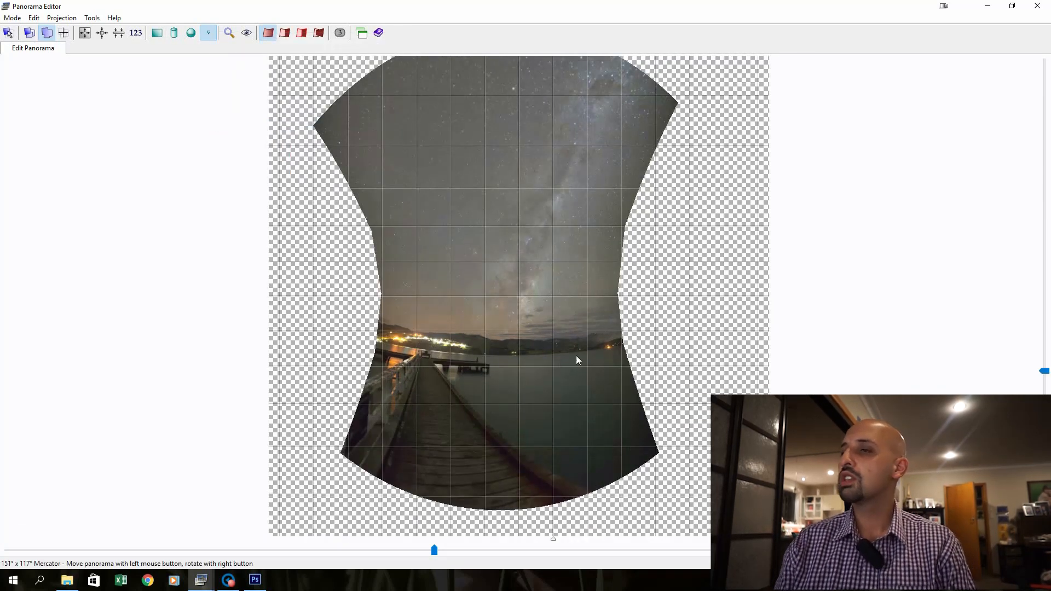
pyautogui.moveTo(521, 413); pyautogui.dragTo(520, 380)
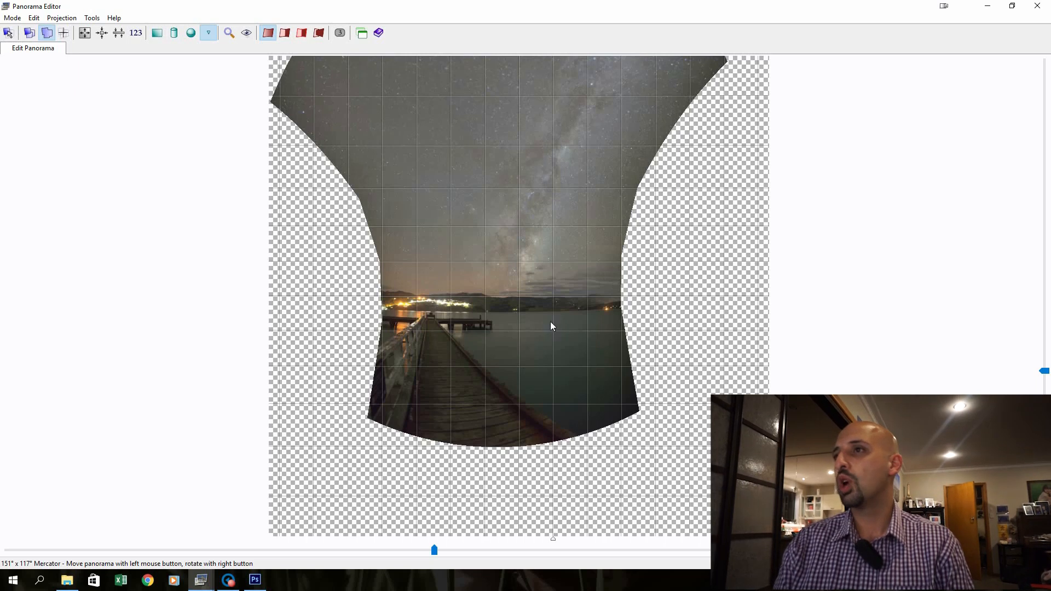
pyautogui.moveTo(535, 351); pyautogui.dragTo(536, 361)
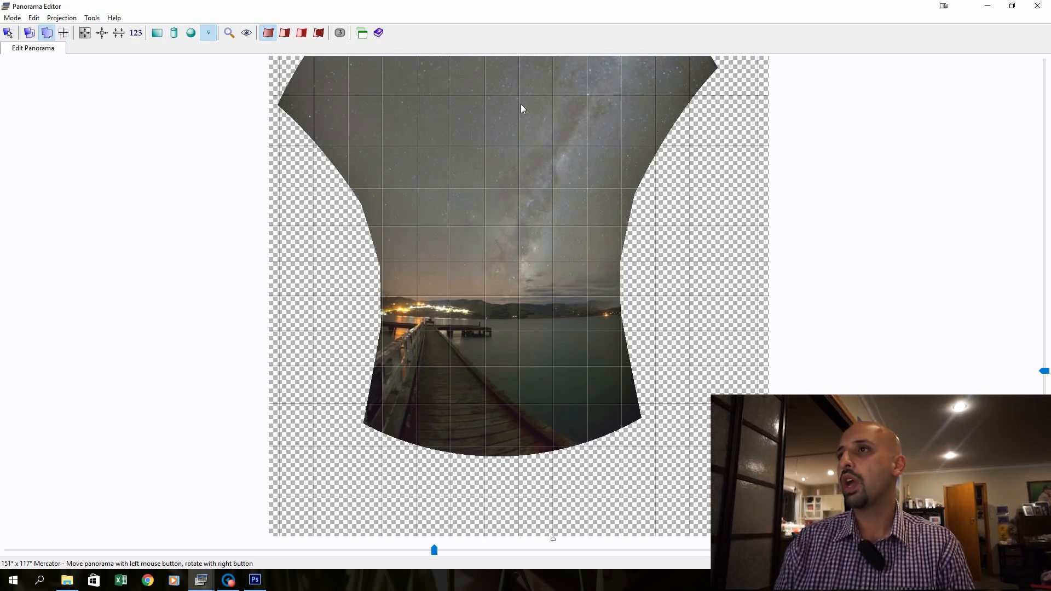
pyautogui.moveTo(1045, 371); pyautogui.dragTo(1044, 475)
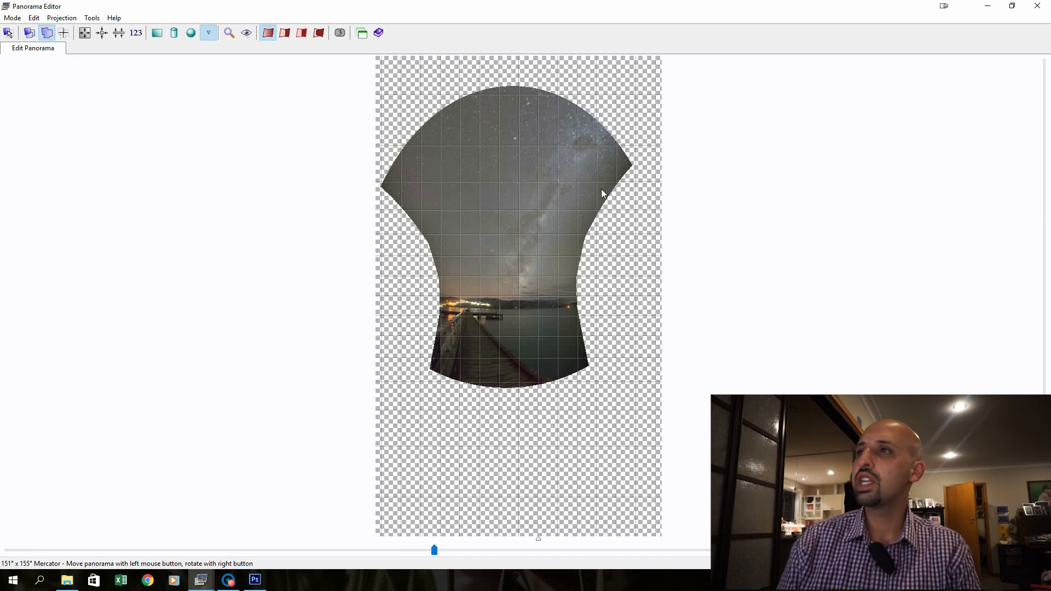
pyautogui.moveTo(564, 336); pyautogui.dragTo(571, 343)
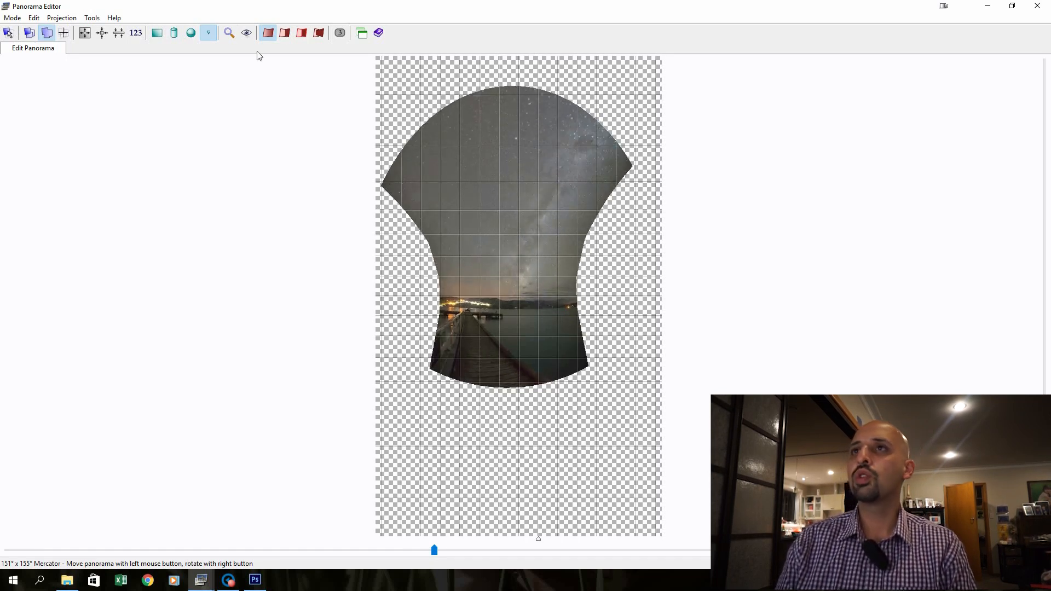
# Try the Full Frame Fisheye and Rectilinear projections, reducing the vertical field of view to 122° in Rectilinear.
pyautogui.click(208, 33)
pyautogui.click(252, 85)
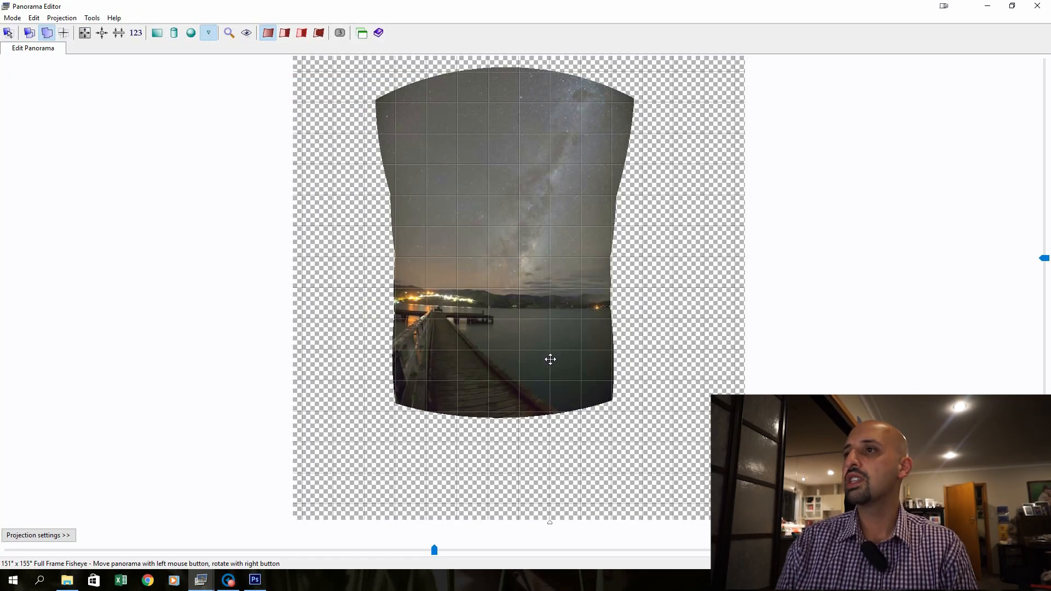
pyautogui.click(156, 33)
pyautogui.moveTo(523, 299); pyautogui.dragTo(528, 324)
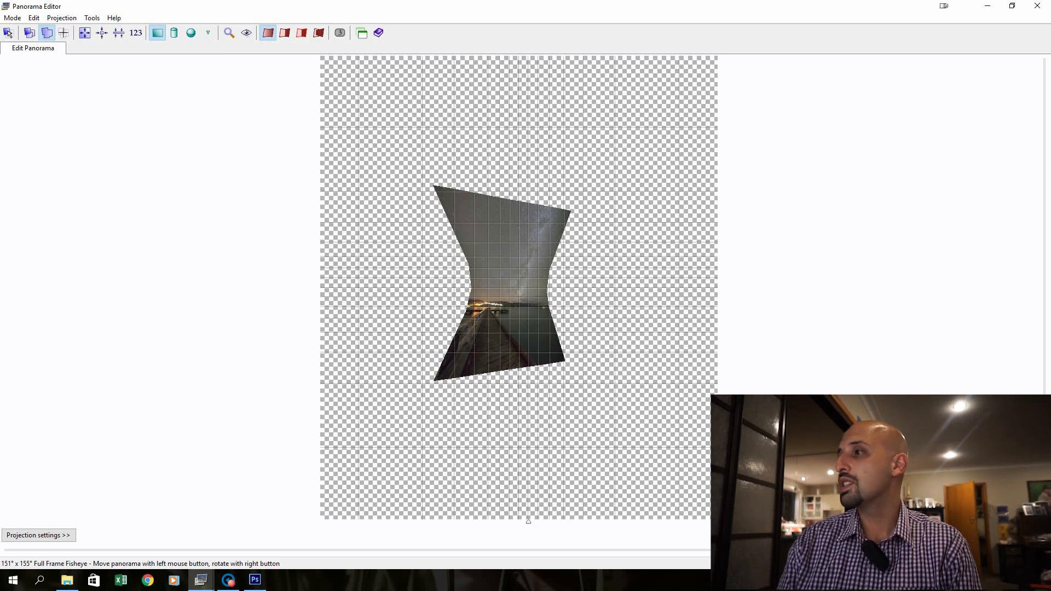
pyautogui.moveTo(1046, 458); pyautogui.dragTo(1045, 374)
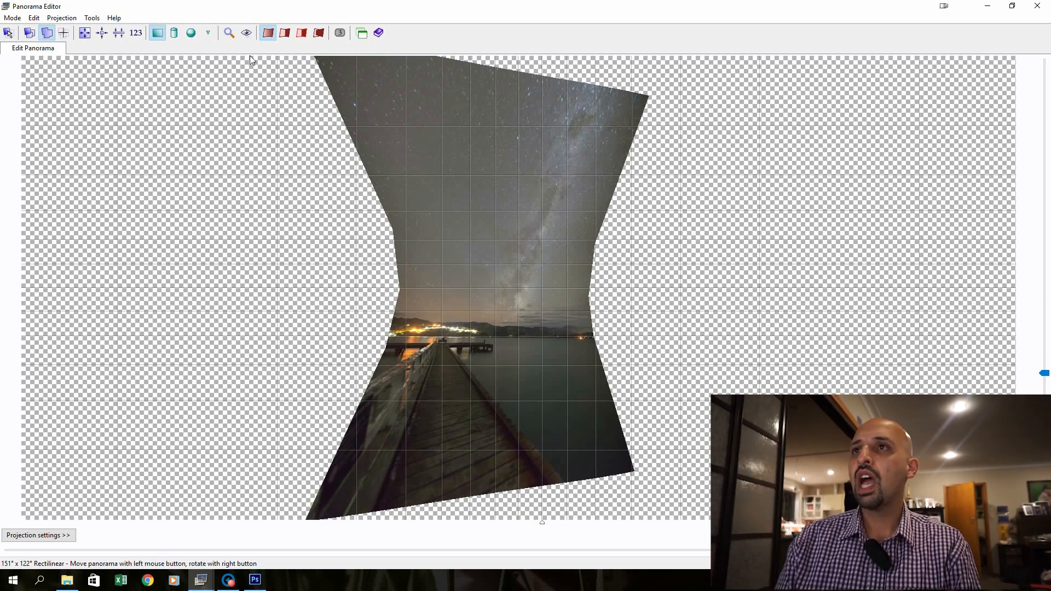
# Set the panorama's projection to Full Frame Fisheye and shift the image slightly upwards.
pyautogui.click(208, 33)
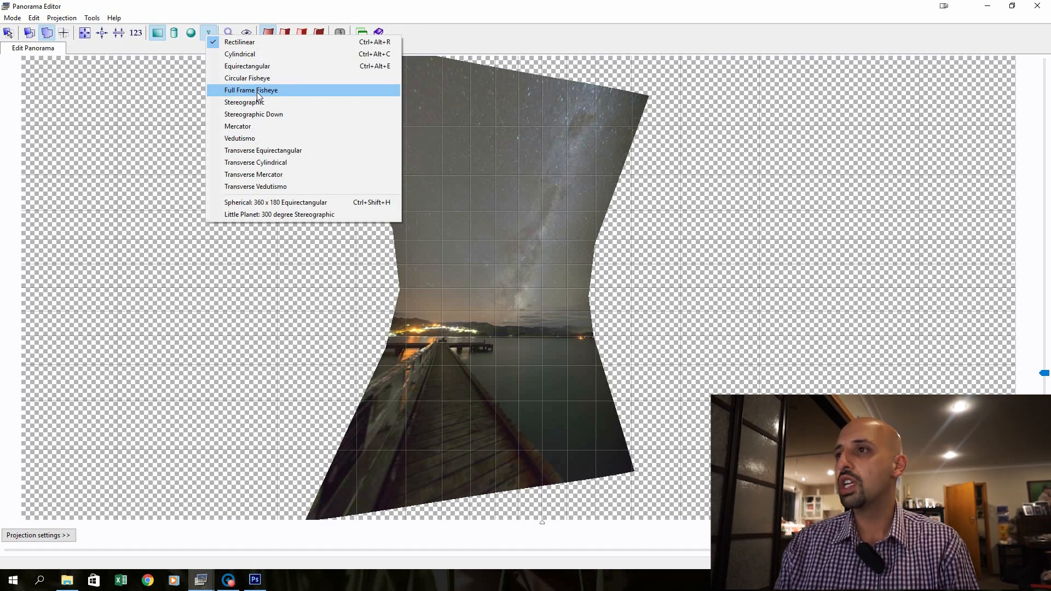
pyautogui.click(257, 90)
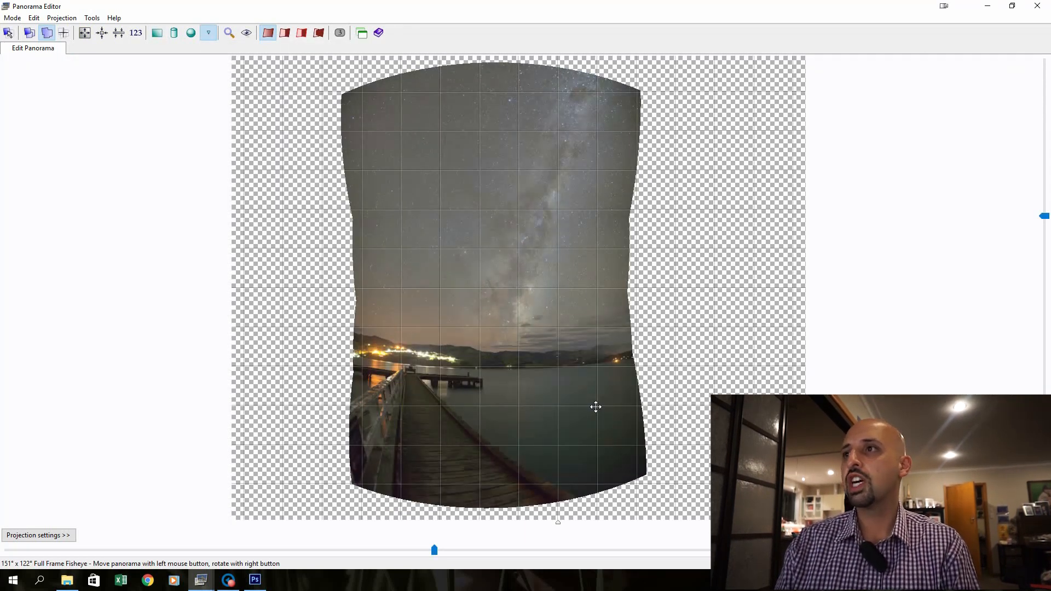
pyautogui.moveTo(595, 406); pyautogui.dragTo(591, 407)
pyautogui.rightClick(591, 403)
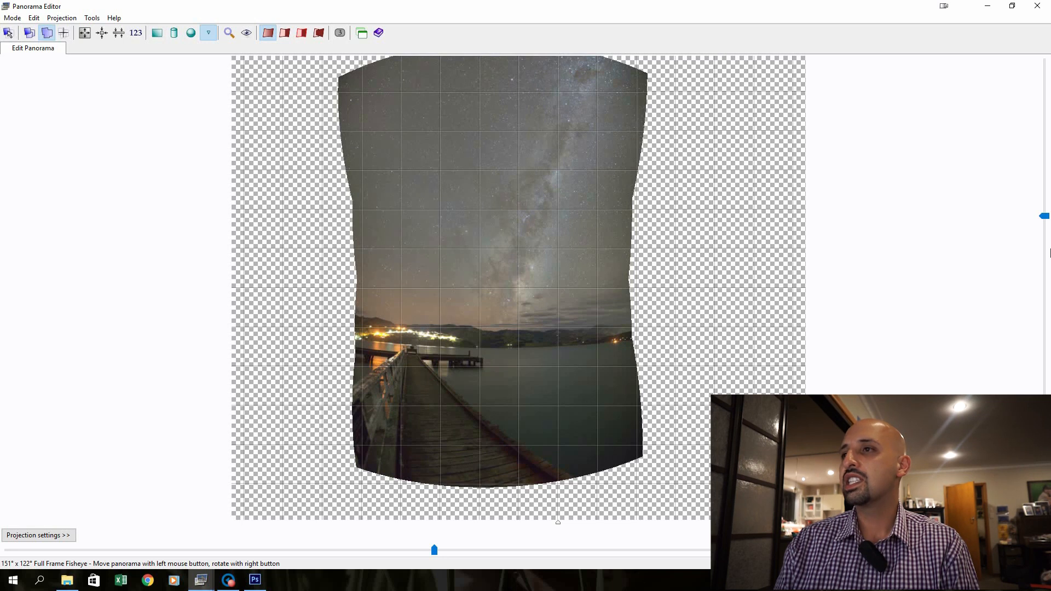
# Increase the panorama's vertical field of view to 167° and move the image to straighten its sides.
pyautogui.moveTo(1043, 219); pyautogui.dragTo(1044, 251)
pyautogui.rightClick(601, 392)
pyautogui.moveTo(505, 398); pyautogui.dragTo(506, 357)
pyautogui.moveTo(604, 350); pyautogui.dragTo(607, 354)
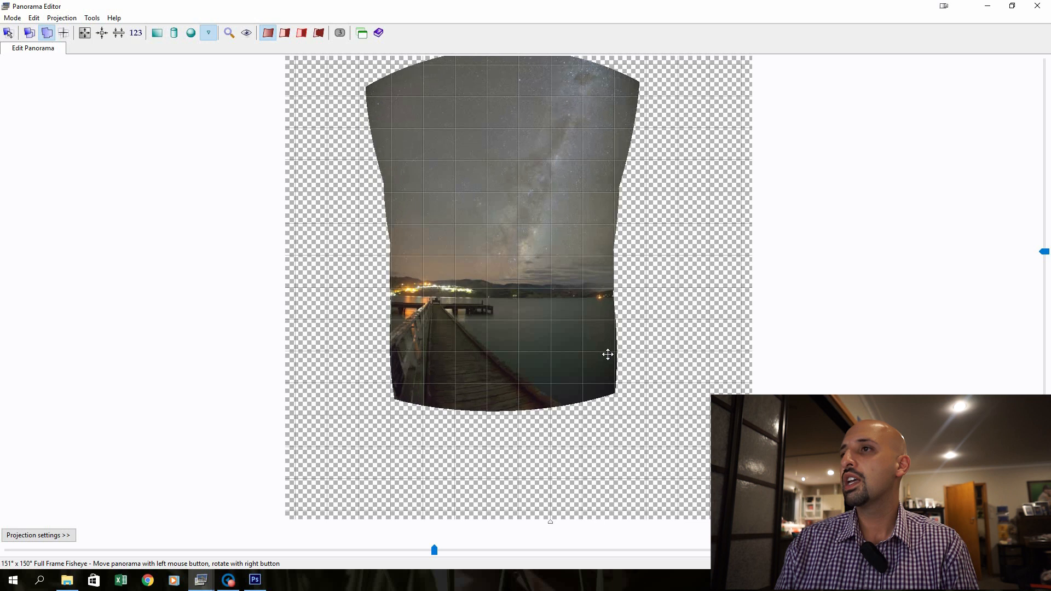
pyautogui.moveTo(528, 337); pyautogui.dragTo(530, 334)
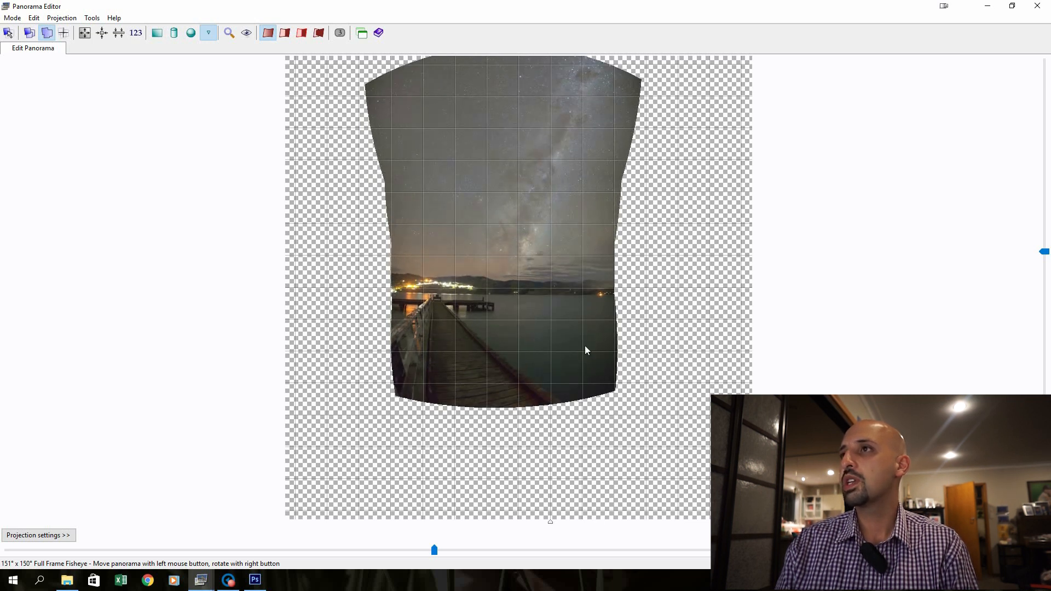
pyautogui.click(1042, 256)
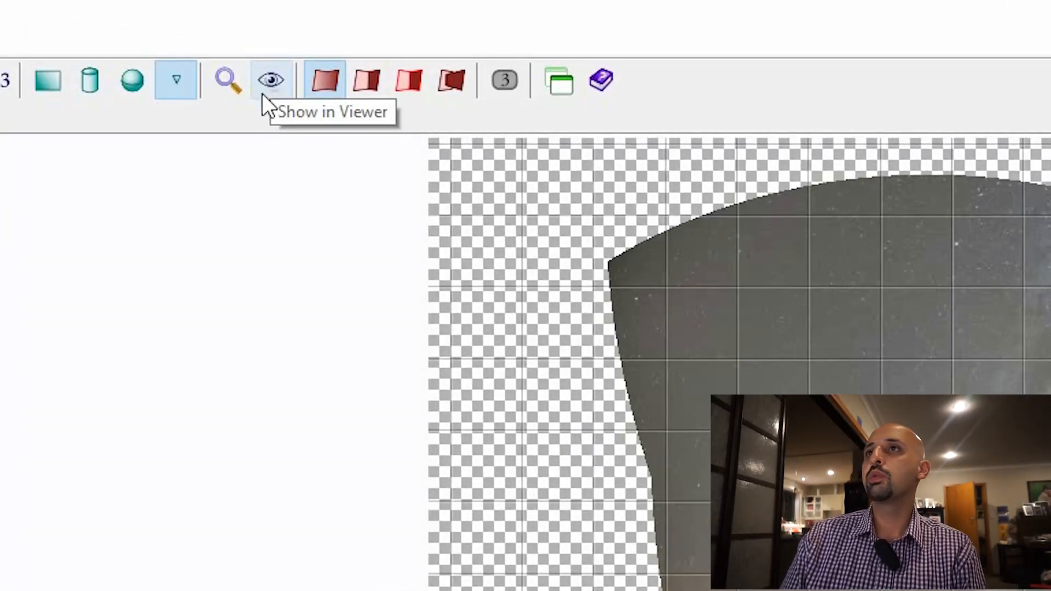
# Open the panorama preview in the default JPG viewer, inspect the sky, horizon and jetty for stitching errors, and close it.
pyautogui.rightClick(264, 81)
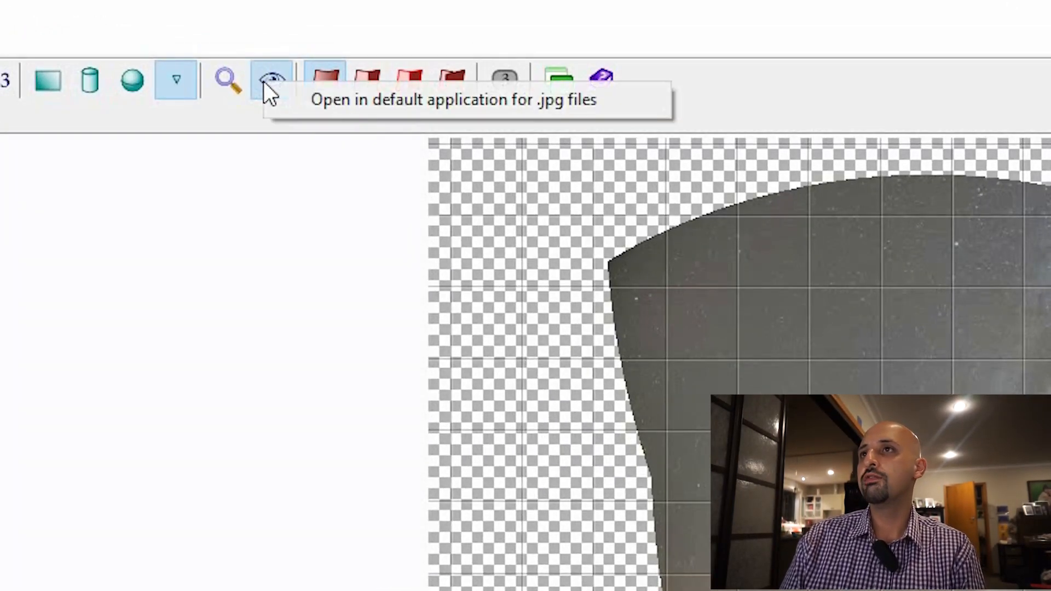
pyautogui.click(391, 99)
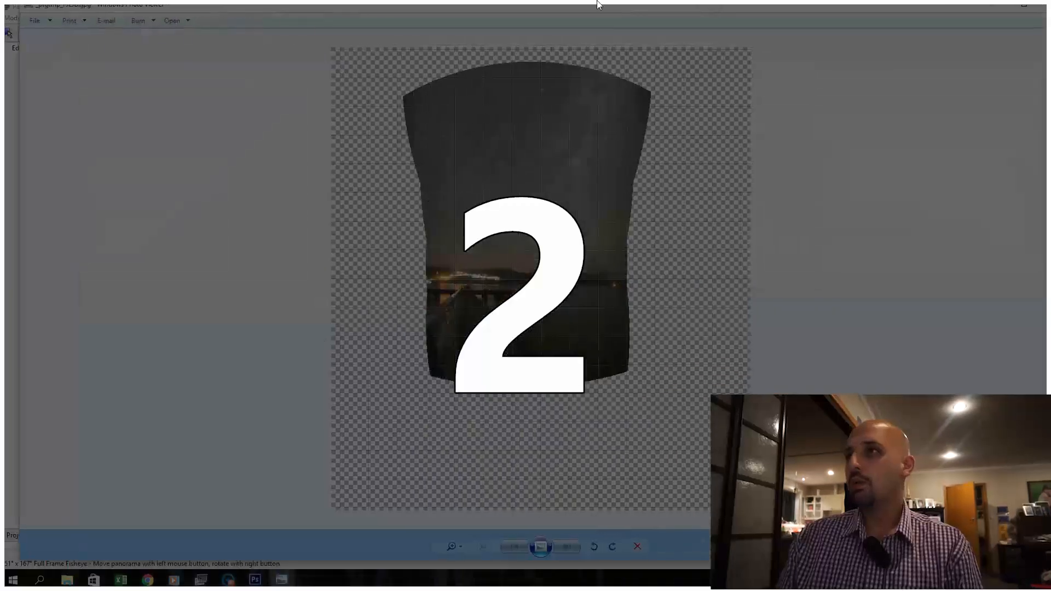
pyautogui.scroll(5, 530, 396)
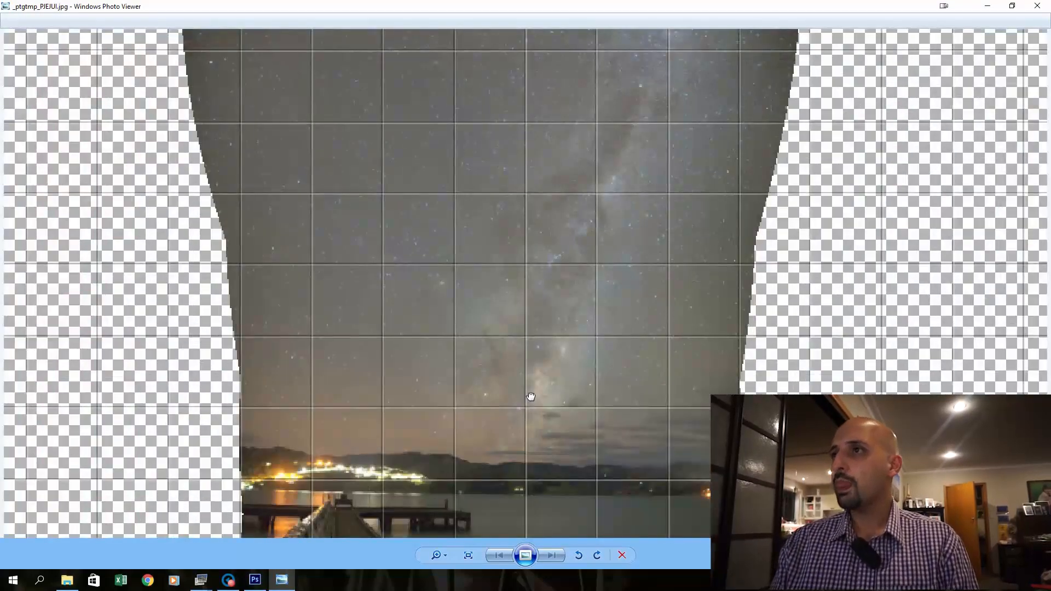
pyautogui.moveTo(531, 396); pyautogui.dragTo(553, 167)
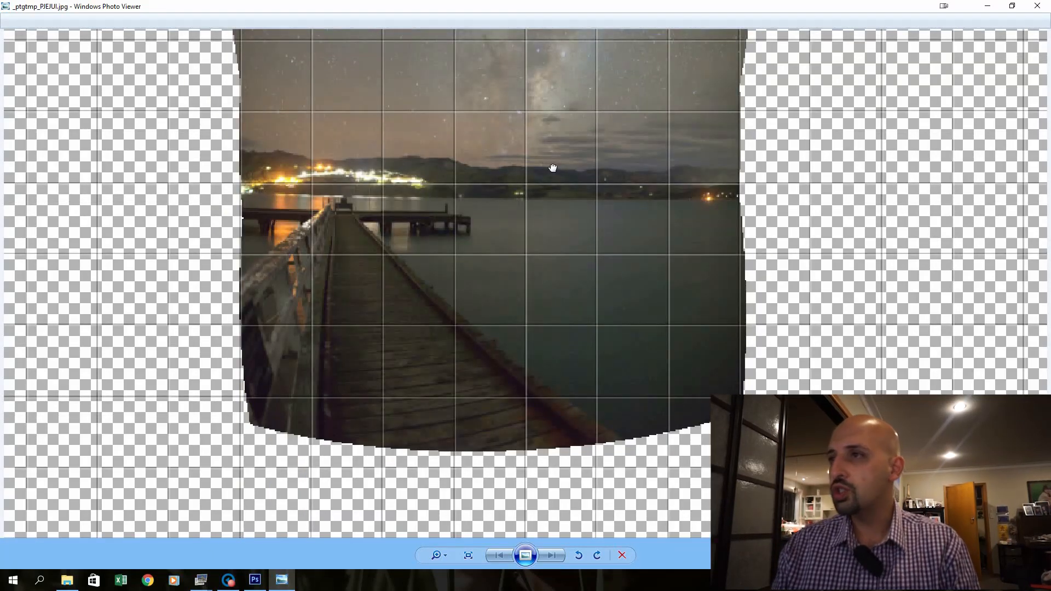
pyautogui.scroll(2, 481, 334)
pyautogui.moveTo(485, 224); pyautogui.dragTo(535, 333)
pyautogui.moveTo(623, 151); pyautogui.dragTo(555, 357)
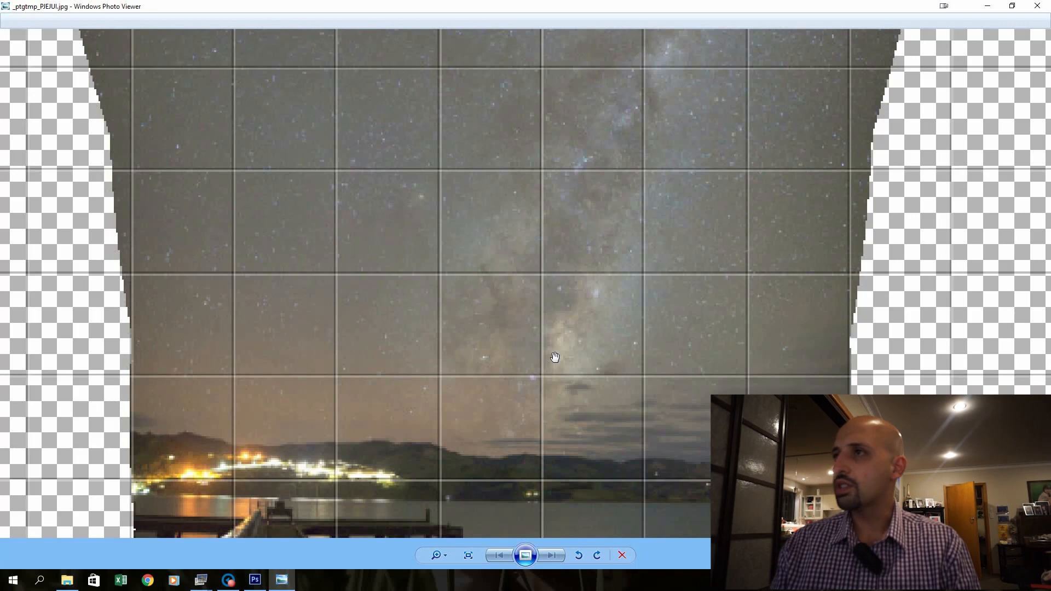
pyautogui.scroll(-2, 611, 230)
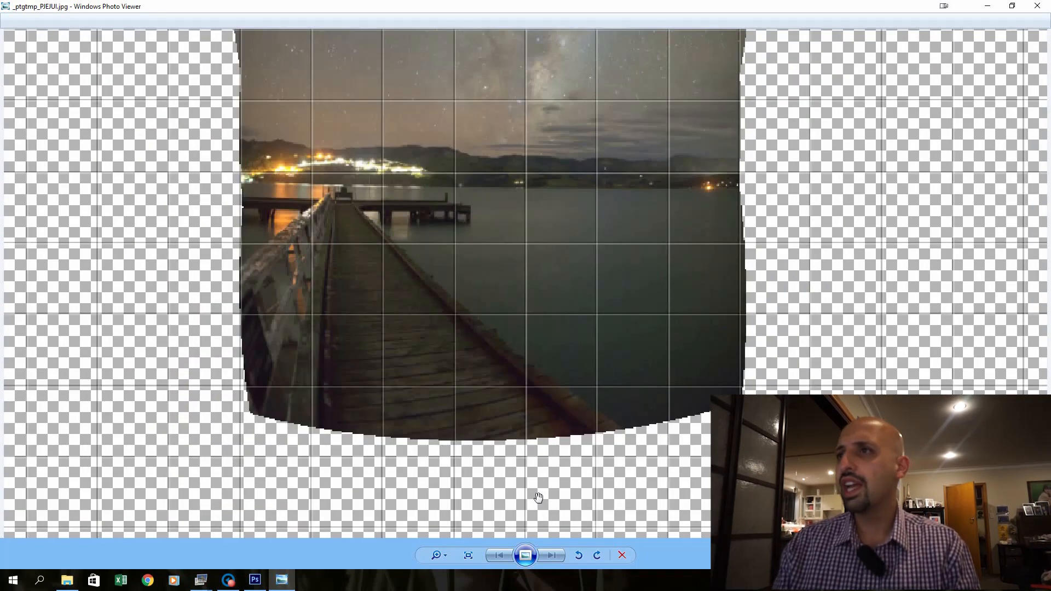
pyautogui.moveTo(538, 497); pyautogui.dragTo(351, 233)
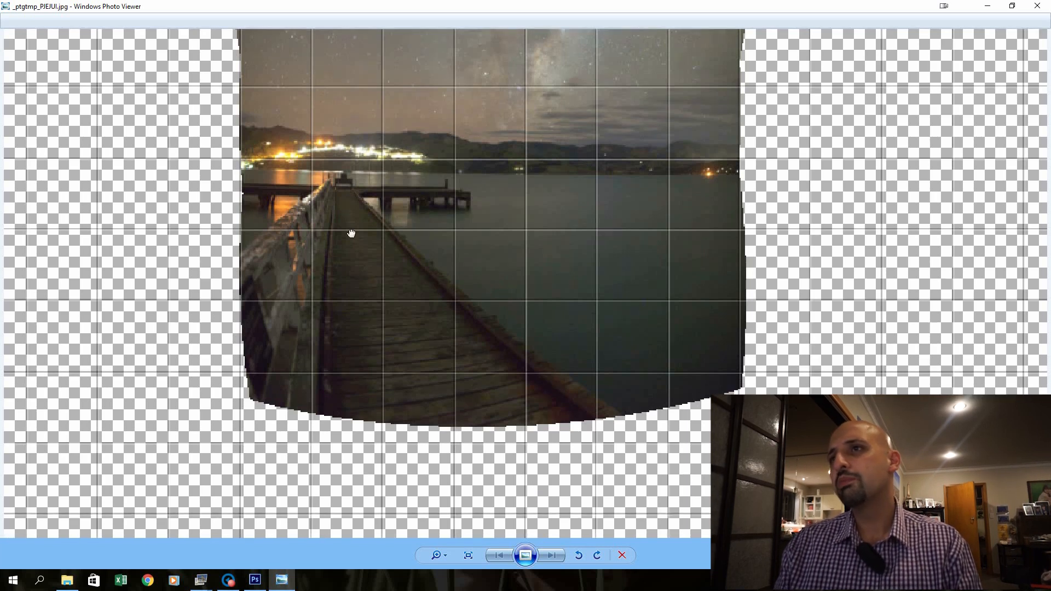
pyautogui.moveTo(408, 300); pyautogui.dragTo(455, 293)
pyautogui.scroll(-2, 535, 411)
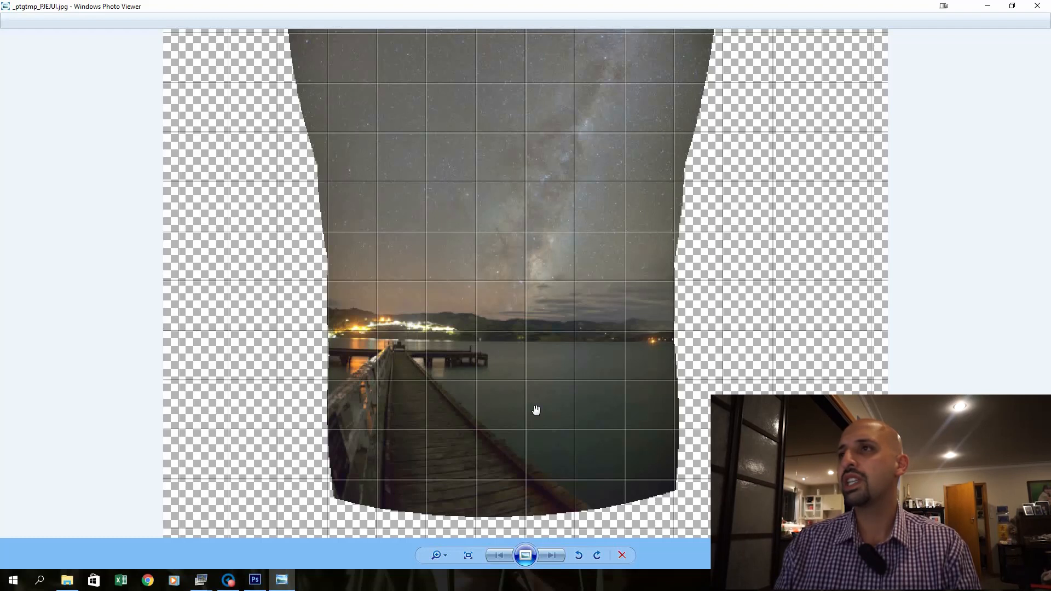
pyautogui.click(1043, 11)
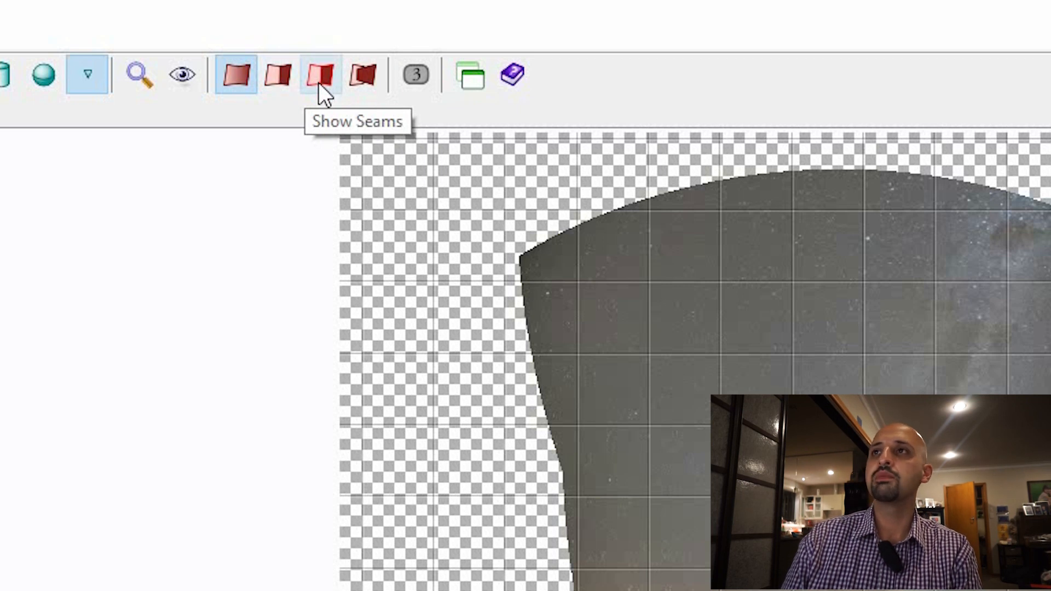
# Show the seams and image numbers on the panorama, and open the mask editor for source image 0.
pyautogui.click(318, 79)
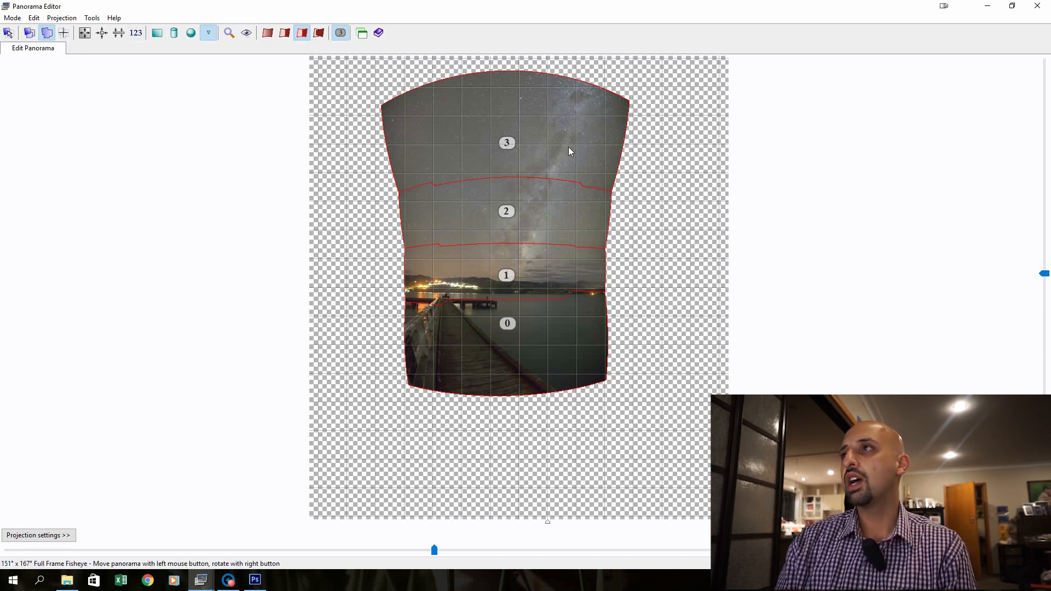
pyautogui.click(987, 9)
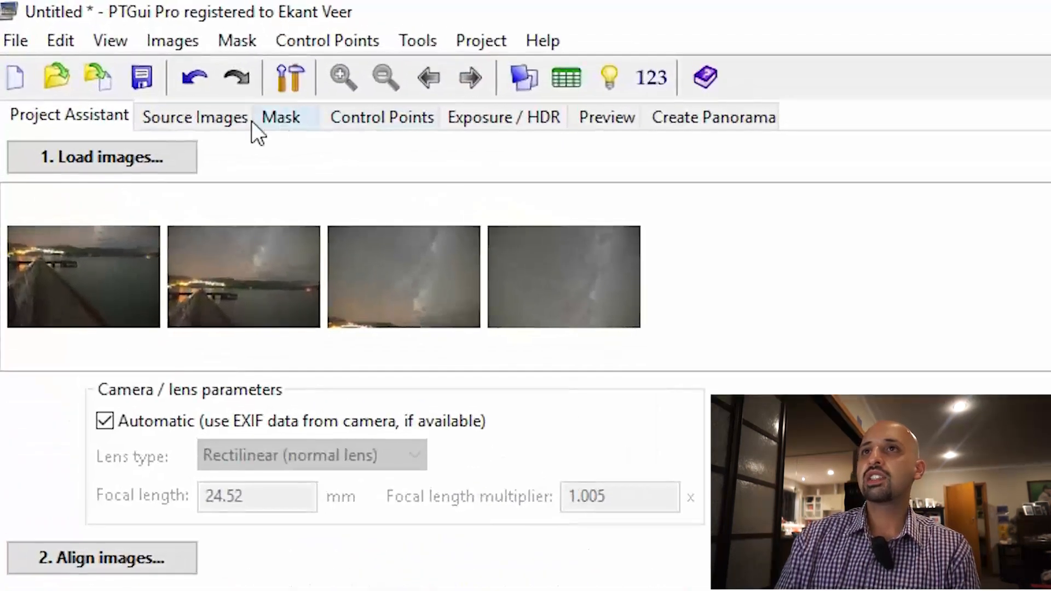
pyautogui.click(209, 120)
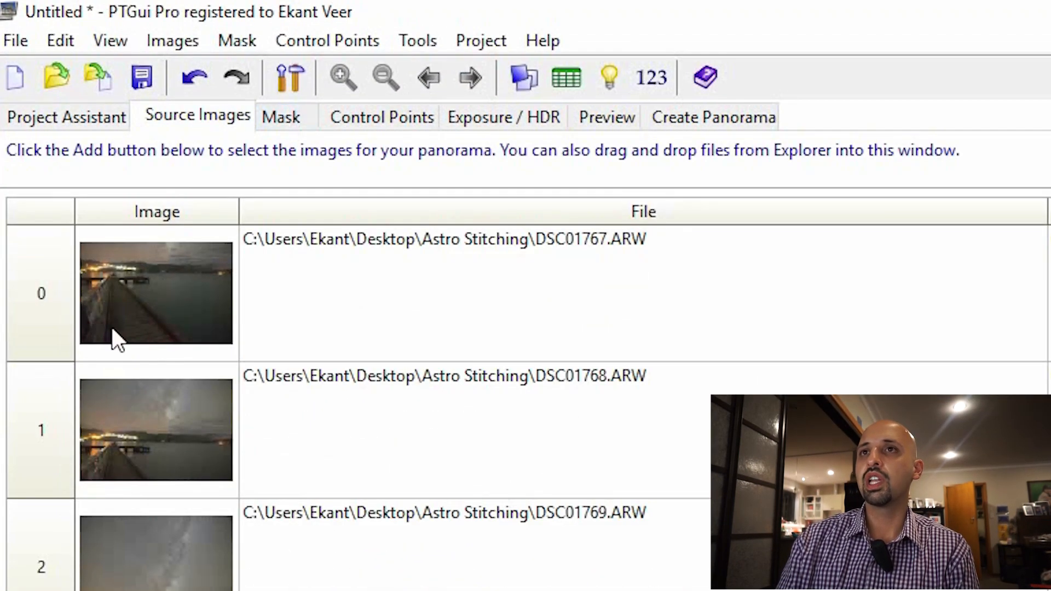
pyautogui.click(145, 312)
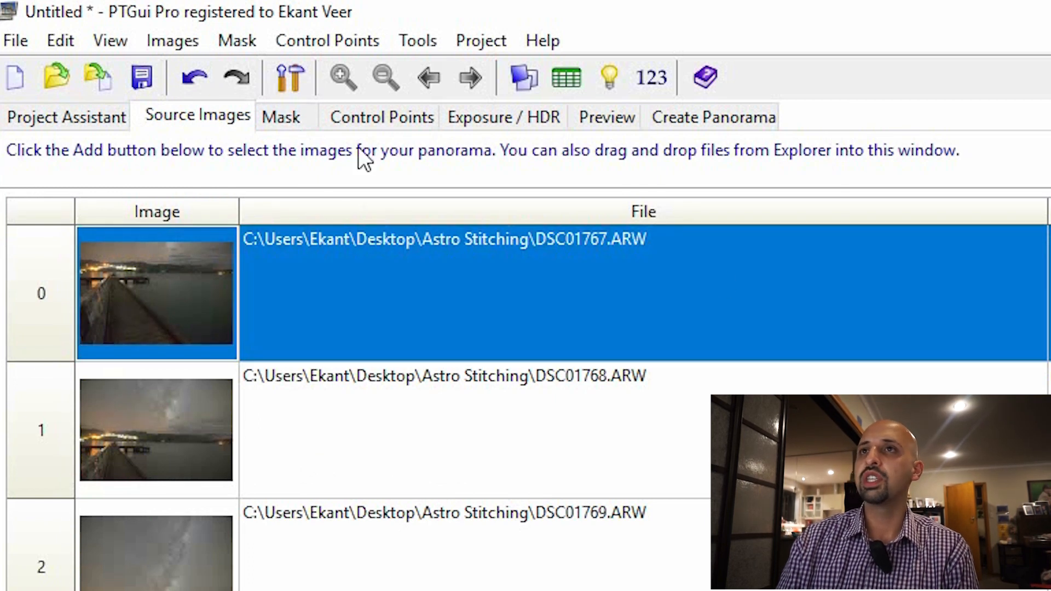
pyautogui.click(294, 120)
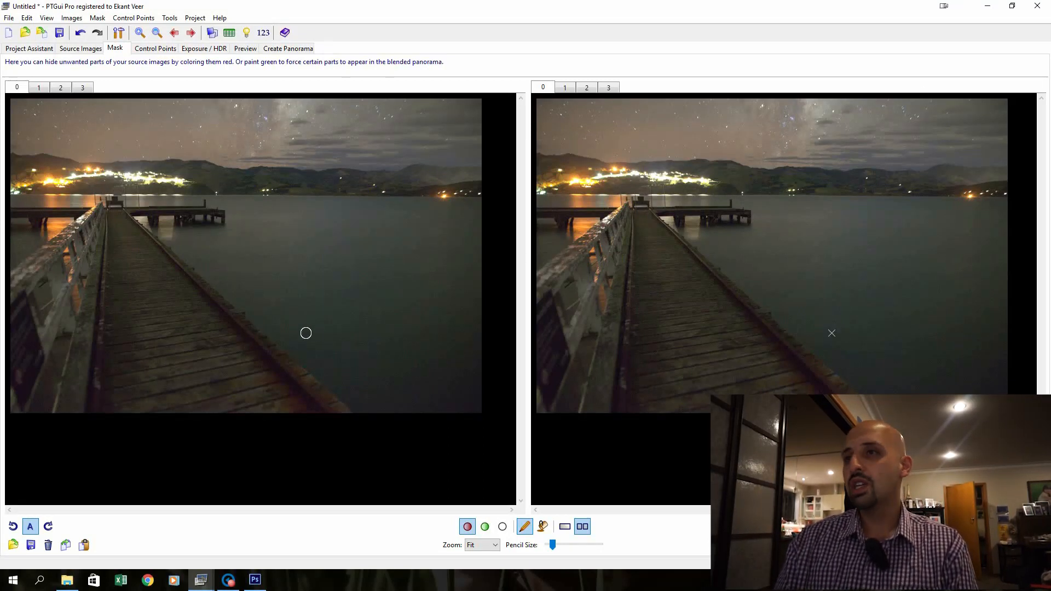
# Restore the main window and the Panorama Editor to smaller sizes and arrange them side by side.
pyautogui.click(1012, 5)
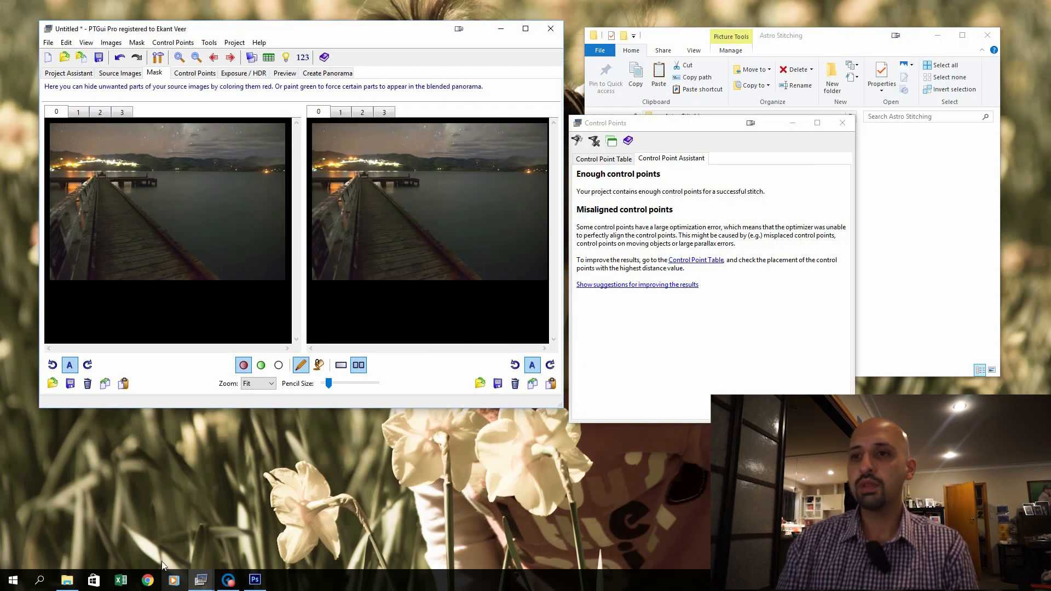
pyautogui.moveTo(203, 581)
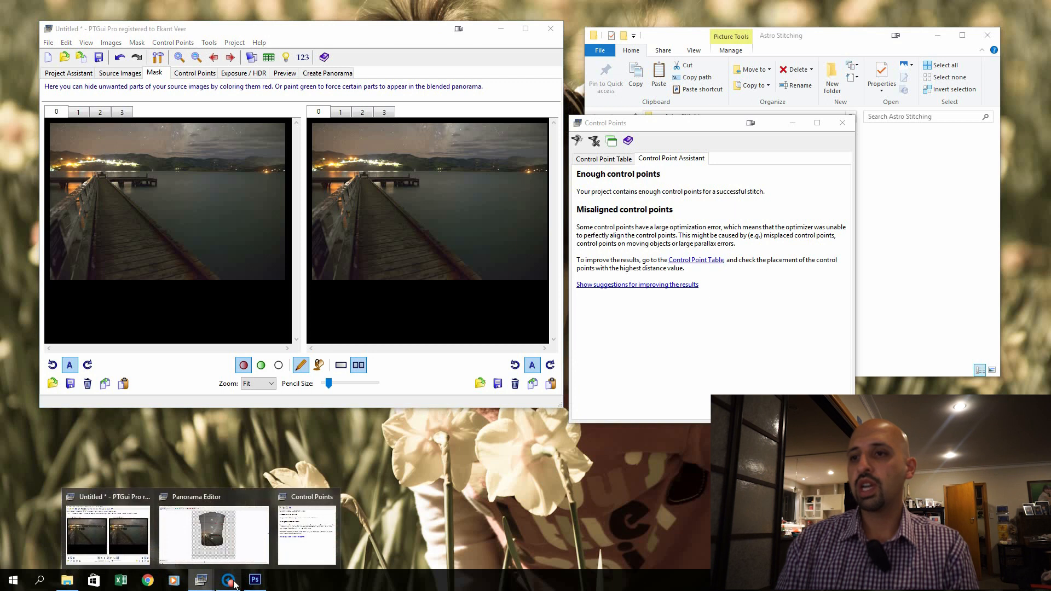
pyautogui.click(228, 540)
pyautogui.click(1012, 6)
pyautogui.moveTo(549, 36); pyautogui.dragTo(801, 33)
pyautogui.click(305, 32)
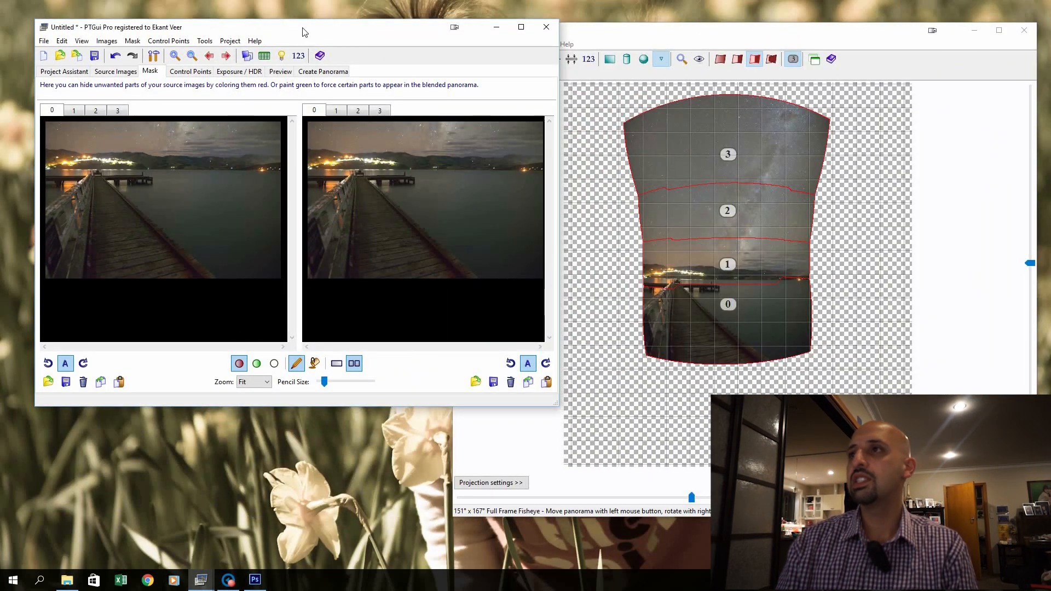
pyautogui.moveTo(305, 32); pyautogui.dragTo(297, 41)
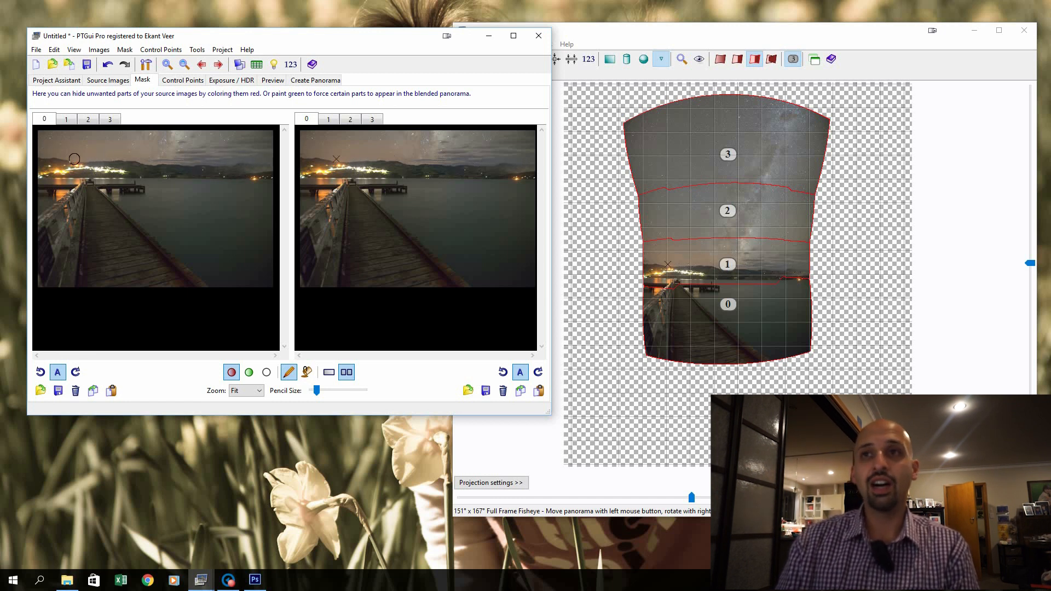
# Paint a green mask over the jetty and water in image 0, using a larger pencil for the broad areas.
pyautogui.click(249, 372)
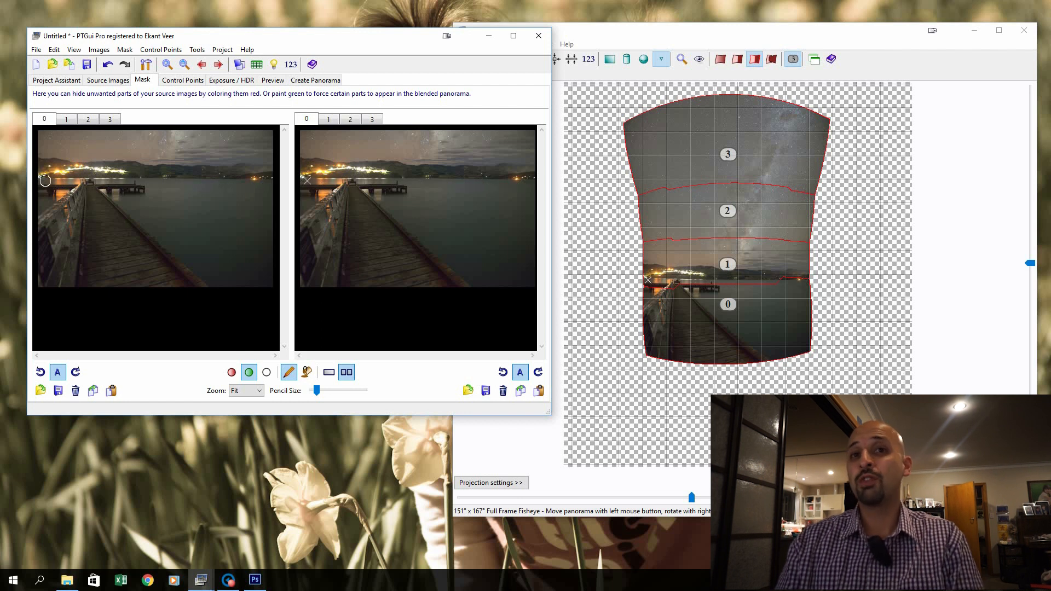
pyautogui.moveTo(36, 180)
pyautogui.mouseDown()
pyautogui.moveTo(272, 184)
pyautogui.moveTo(266, 283)
pyautogui.moveTo(276, 278)
pyautogui.moveTo(272, 246)
pyautogui.moveTo(272, 285)
pyautogui.moveTo(40, 293)
pyautogui.moveTo(38, 186)
pyautogui.mouseUp()
pyautogui.moveTo(342, 391); pyautogui.dragTo(361, 391)
pyautogui.moveTo(192, 249); pyautogui.dragTo(109, 241)
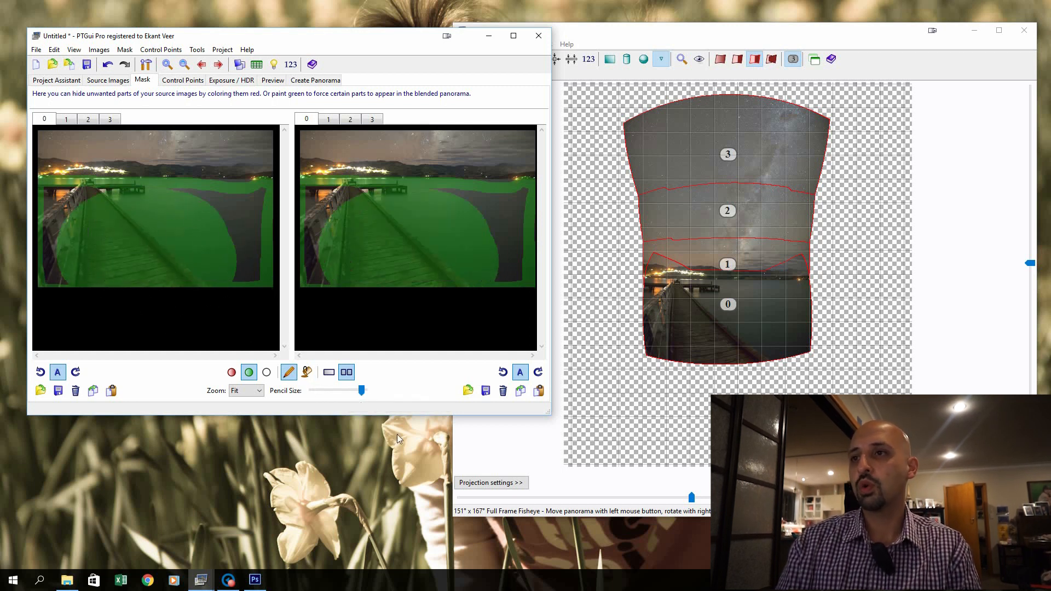
# Shrink the pencil size and fill the enclosed unpainted water and railing areas of image 0 with green mask.
pyautogui.moveTo(322, 392); pyautogui.dragTo(319, 391)
pyautogui.click(306, 372)
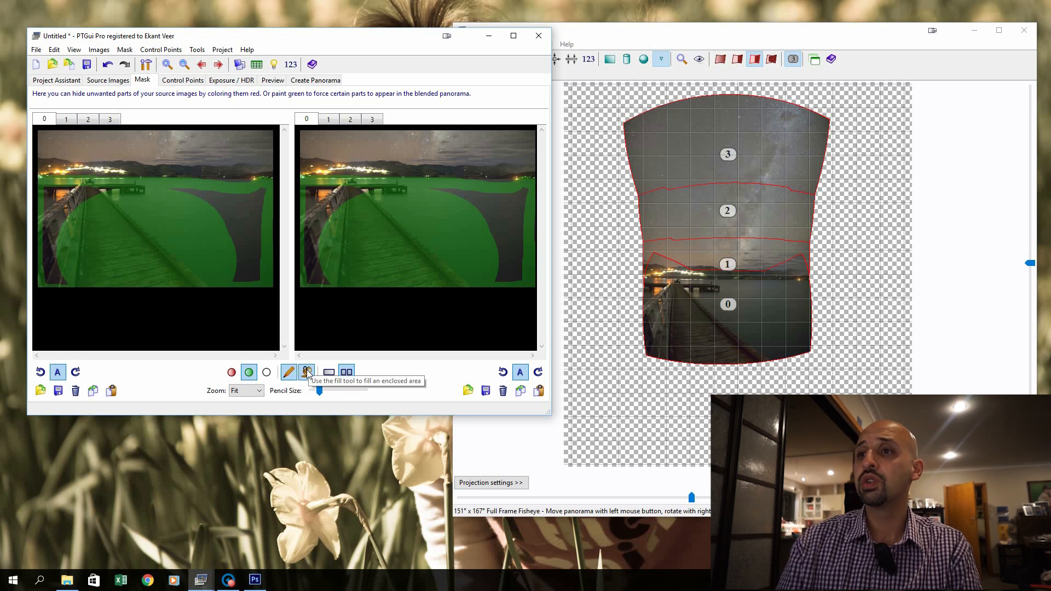
pyautogui.click(232, 204)
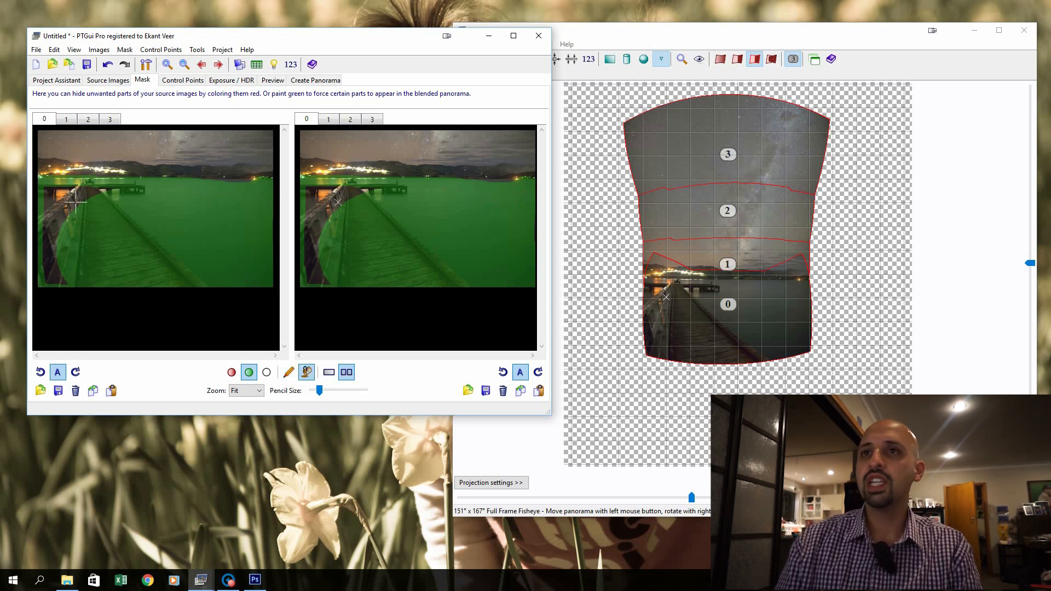
pyautogui.click(73, 208)
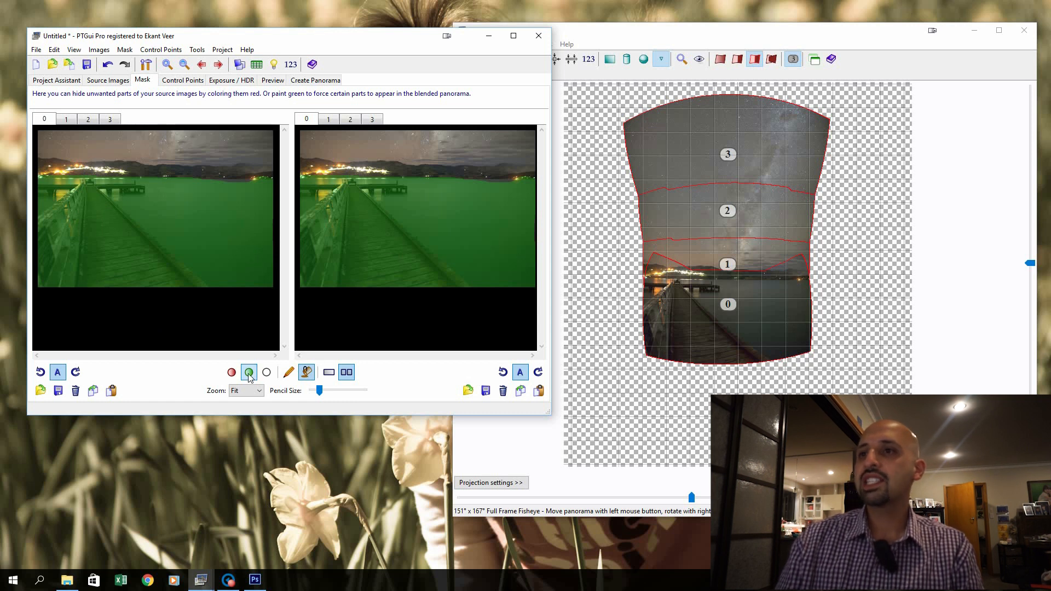
# Touch up the green mask in image 0, erasing along the shoreline and jetty end and repainting green along the waterline.
pyautogui.click(289, 373)
pyautogui.click(266, 372)
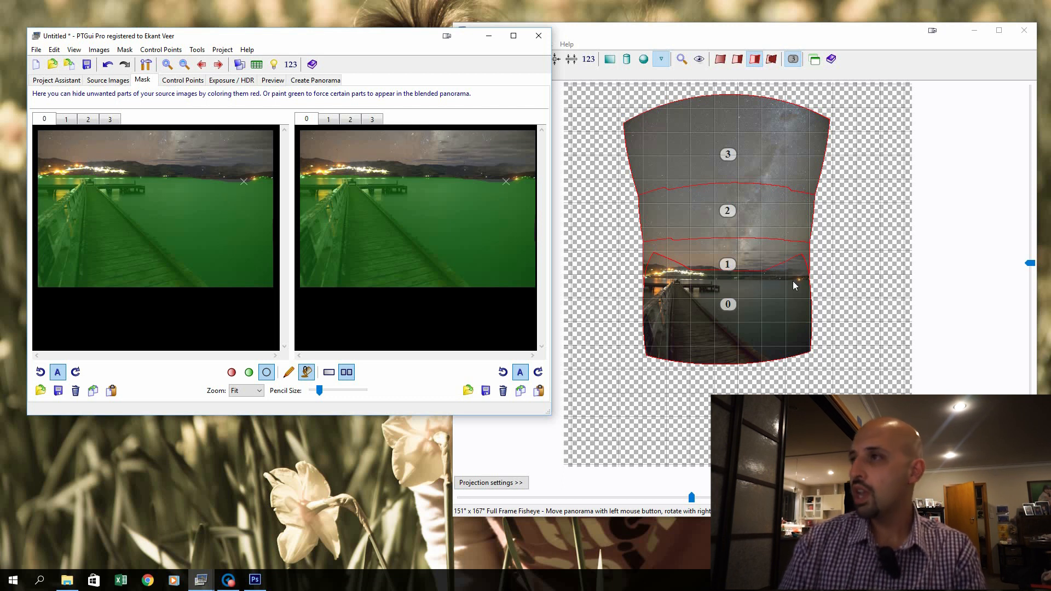
pyautogui.click(288, 372)
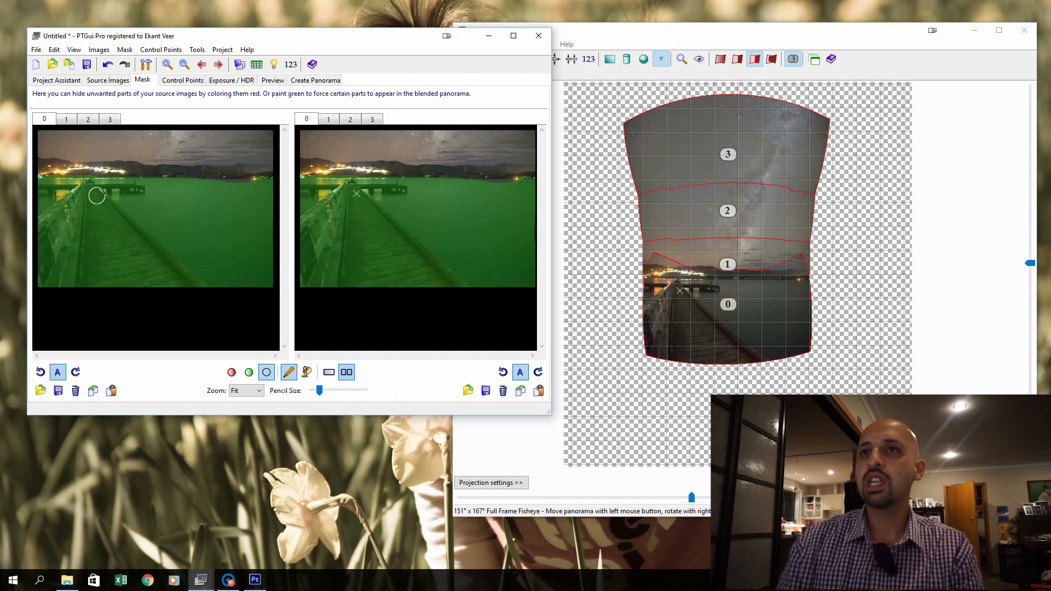
pyautogui.moveTo(38, 178); pyautogui.dragTo(271, 197)
pyautogui.moveTo(190, 185); pyautogui.dragTo(110, 200)
pyautogui.click(249, 373)
pyautogui.moveTo(46, 199)
pyautogui.mouseDown()
pyautogui.moveTo(258, 196)
pyautogui.moveTo(30, 190)
pyautogui.moveTo(257, 181)
pyautogui.mouseUp()
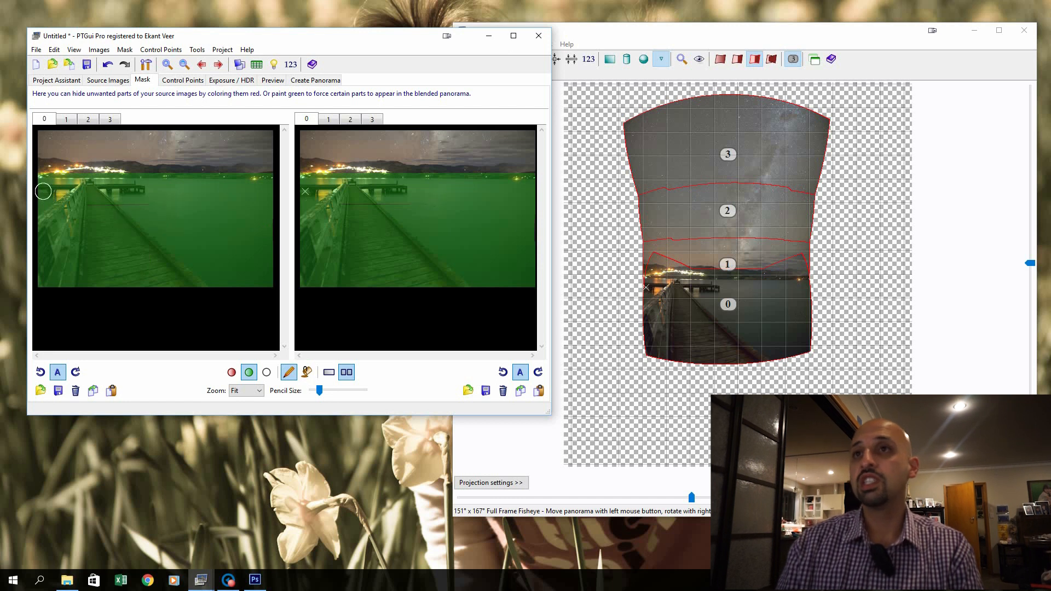
# Paint a red mask across the strip of sky just above the hills in image 1.
pyautogui.click(69, 119)
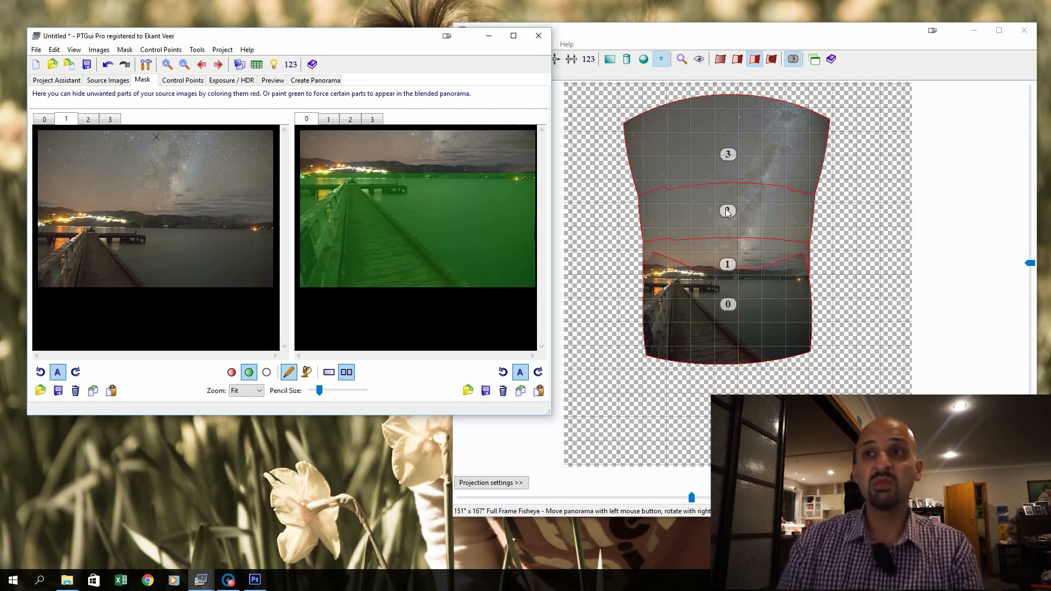
pyautogui.click(231, 372)
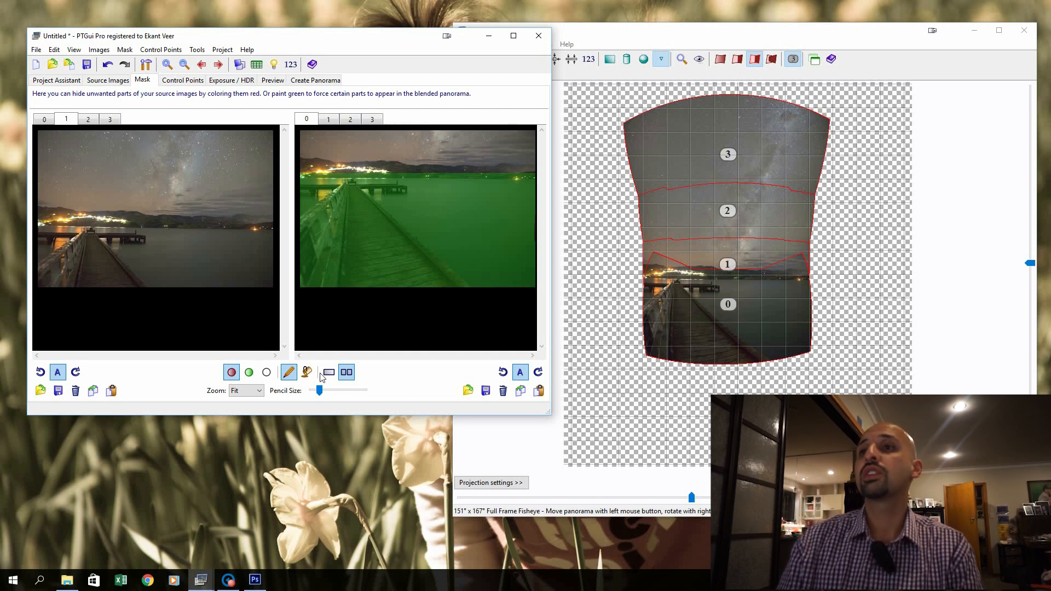
pyautogui.moveTo(39, 196); pyautogui.dragTo(261, 201)
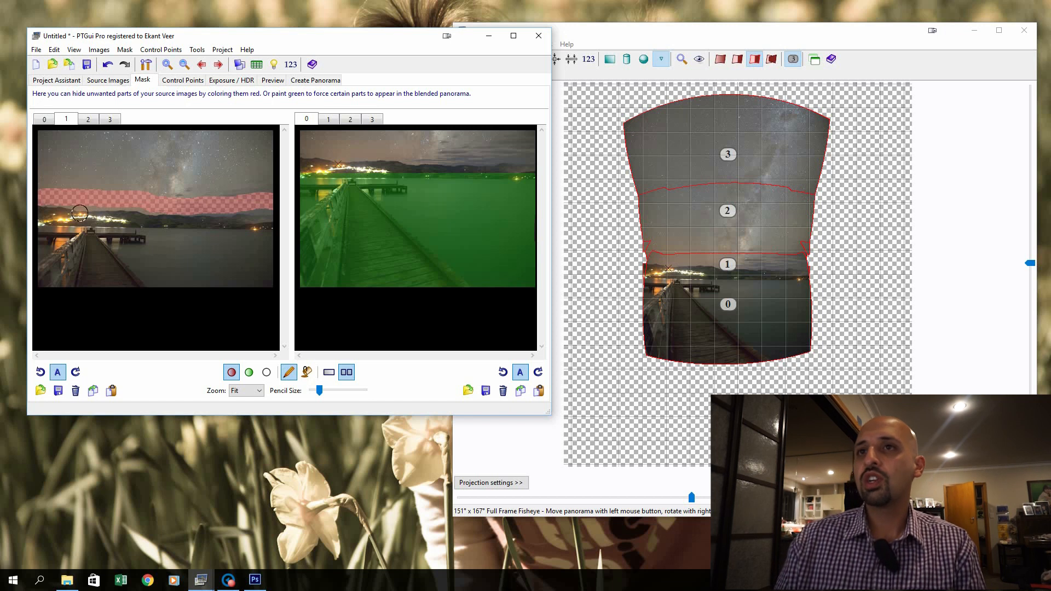
# Try painting green over the jetty in image 1, inspect the overlap with image 0 in the enlarged Panorama Editor, and undo the stroke.
pyautogui.click(252, 374)
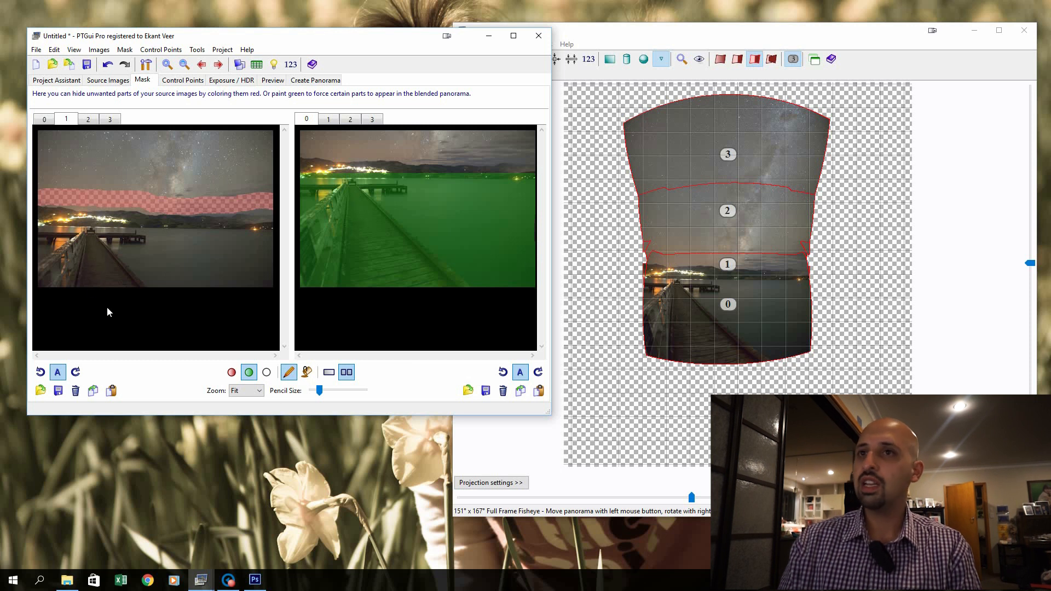
pyautogui.moveTo(98, 279)
pyautogui.mouseDown()
pyautogui.moveTo(100, 246)
pyautogui.moveTo(121, 294)
pyautogui.moveTo(106, 274)
pyautogui.mouseUp()
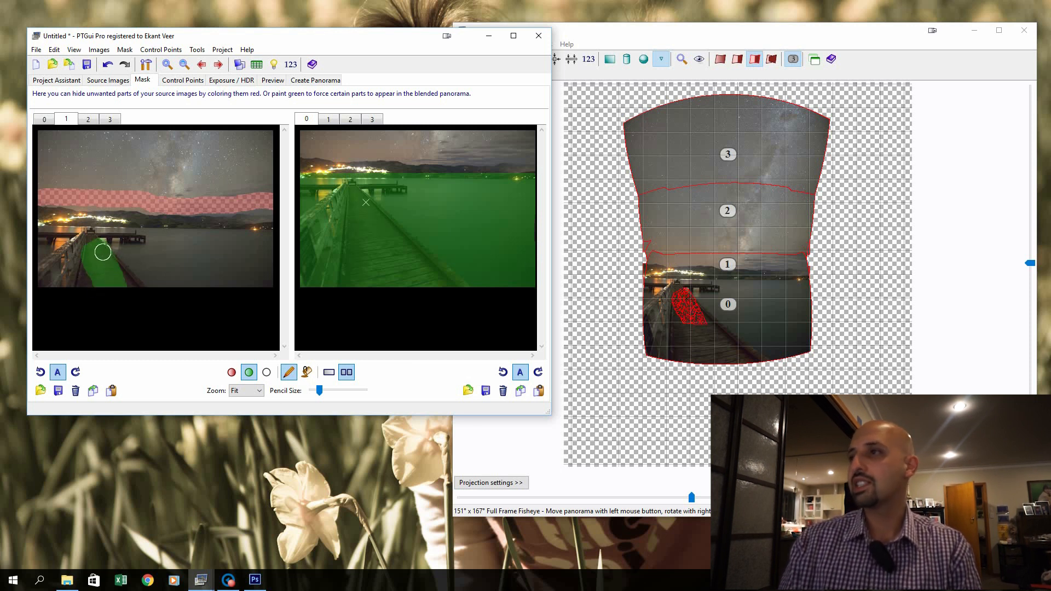
pyautogui.doubleClick(816, 36)
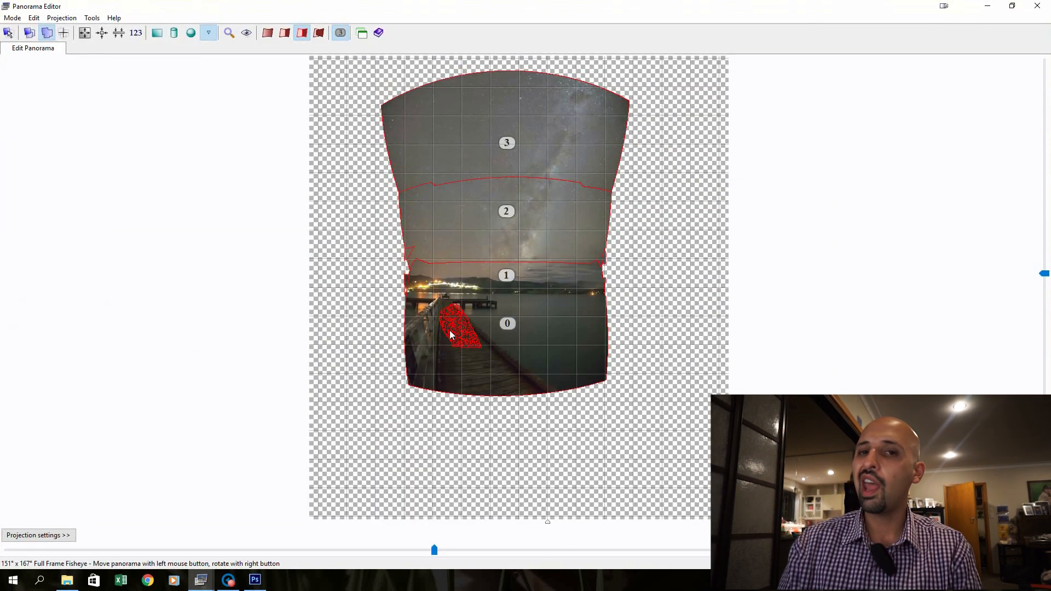
pyautogui.click(1011, 6)
pyautogui.click(272, 41)
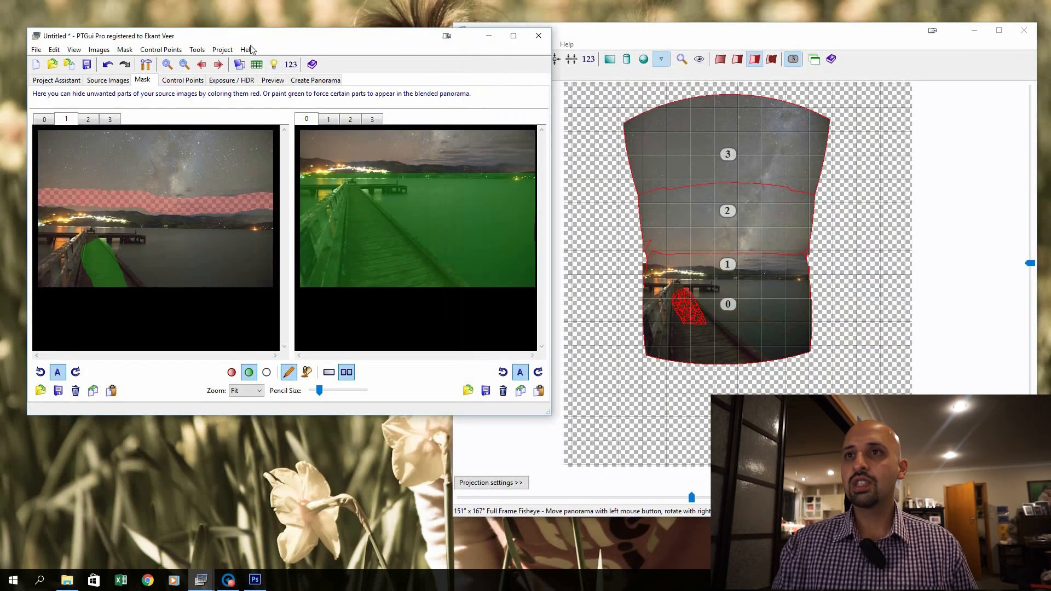
pyautogui.hotkey('ctrl', 'z')
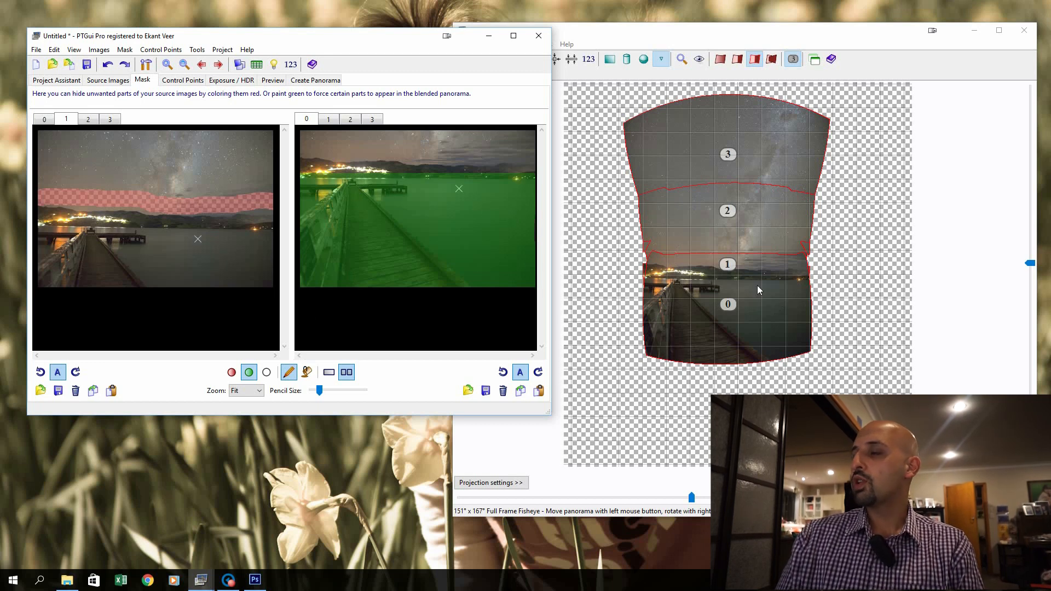
# Review the masks of source images 0 to 3 against the seams shown in the panorama.
pyautogui.click(46, 119)
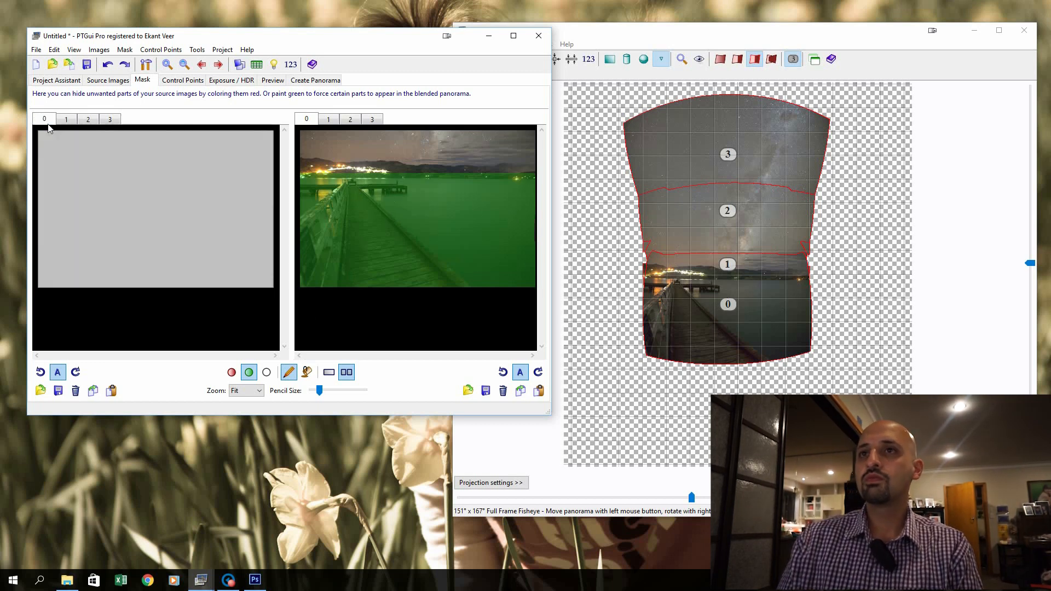
pyautogui.click(66, 118)
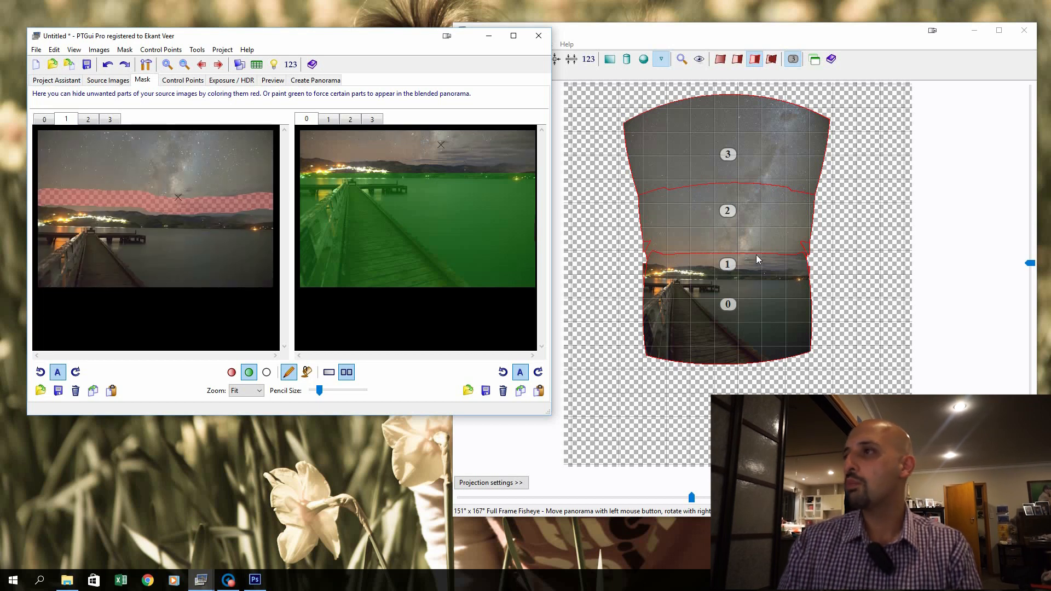
pyautogui.click(88, 119)
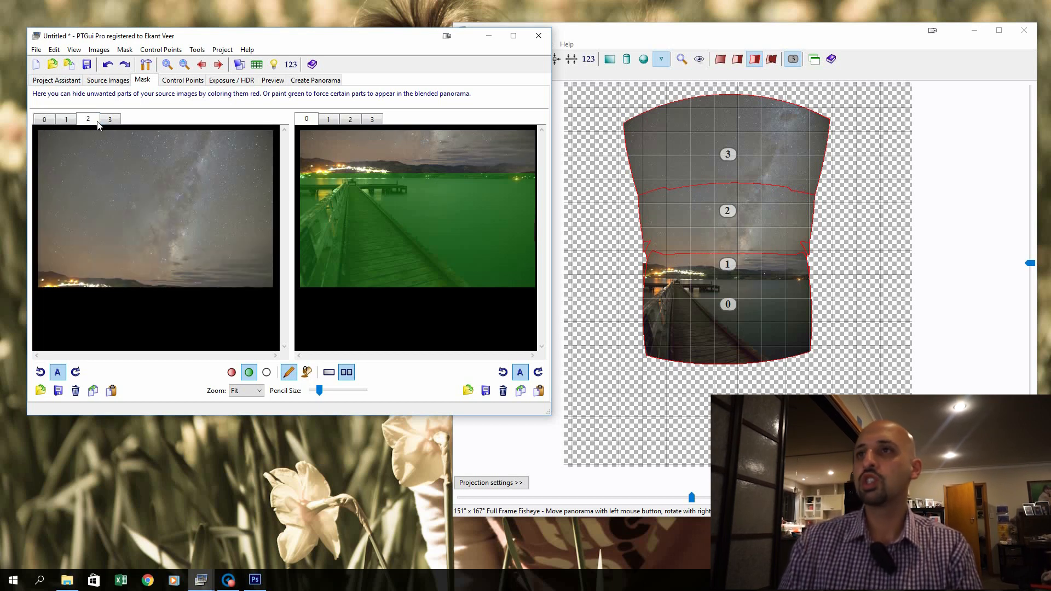
pyautogui.click(110, 119)
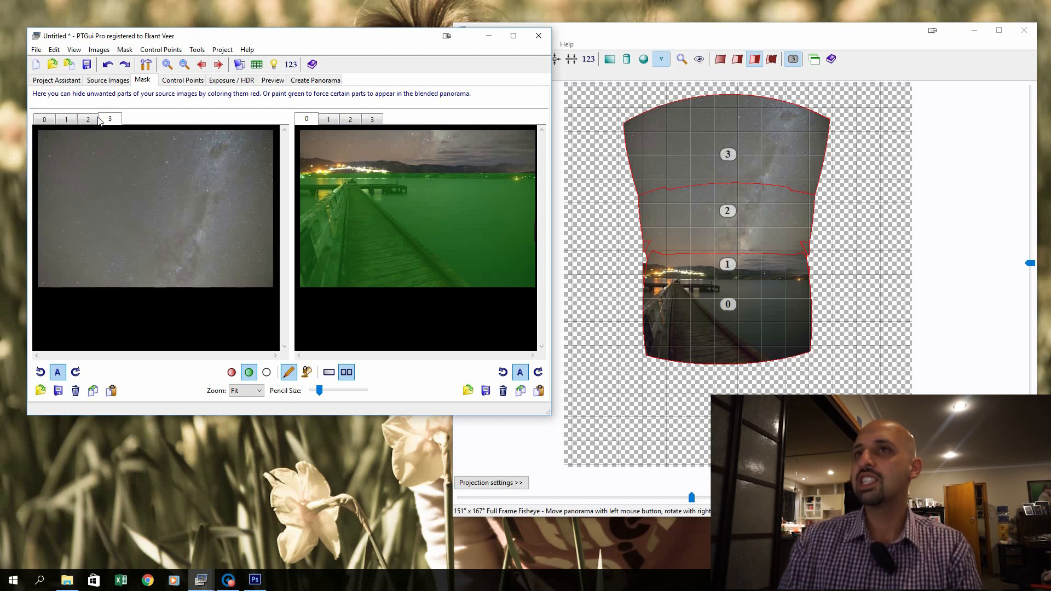
pyautogui.click(96, 120)
# Show the blended panorama without seams and image numbers, and reduce its vertical field of view to 160°.
pyautogui.doubleClick(807, 34)
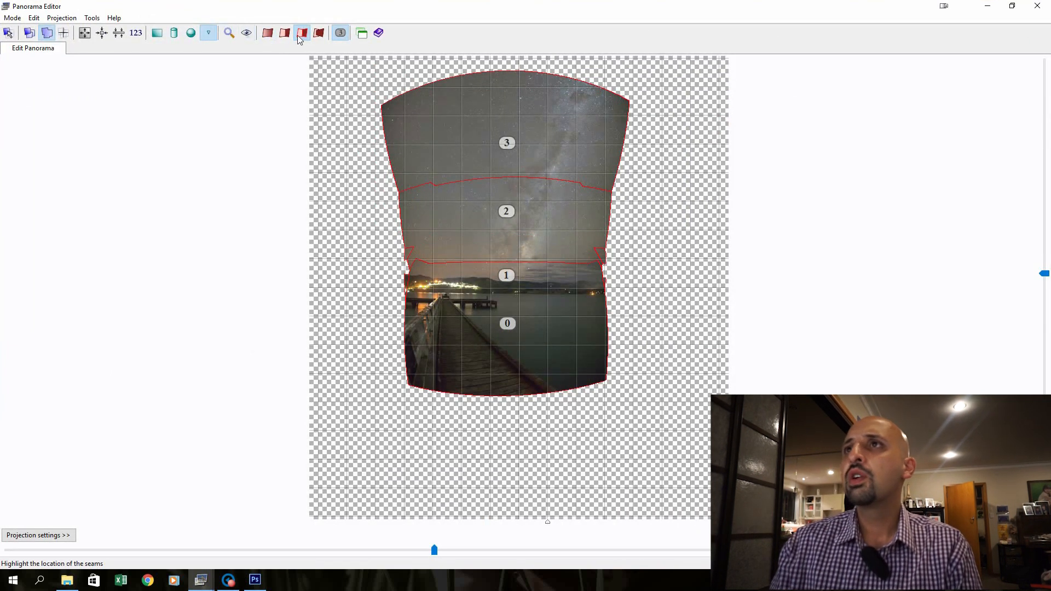
pyautogui.click(269, 34)
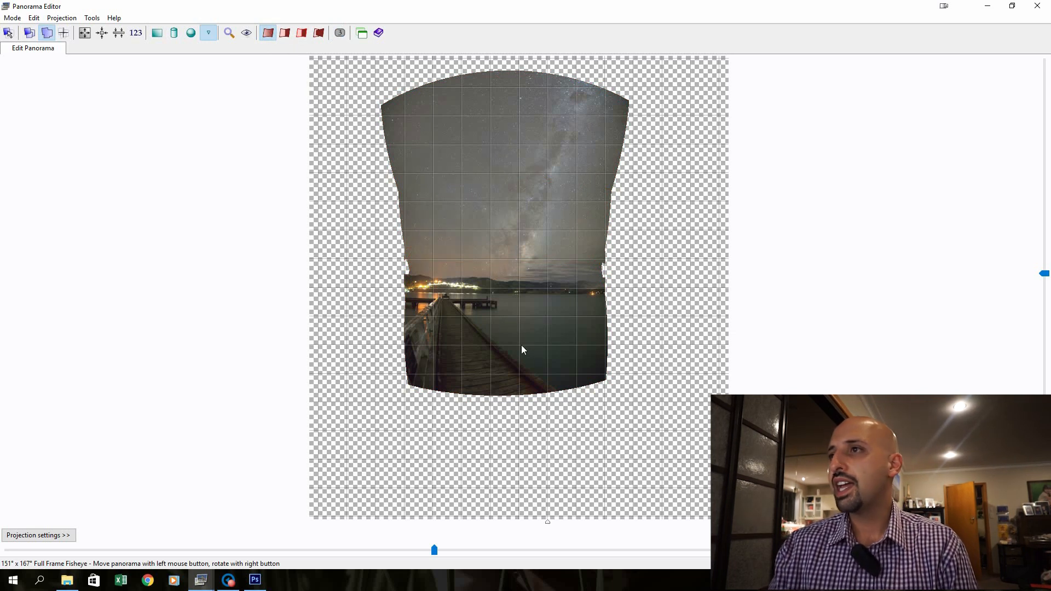
pyautogui.moveTo(1045, 278)
pyautogui.mouseDown()
pyautogui.moveTo(1048, 207)
pyautogui.moveTo(1045, 265)
pyautogui.mouseUp()
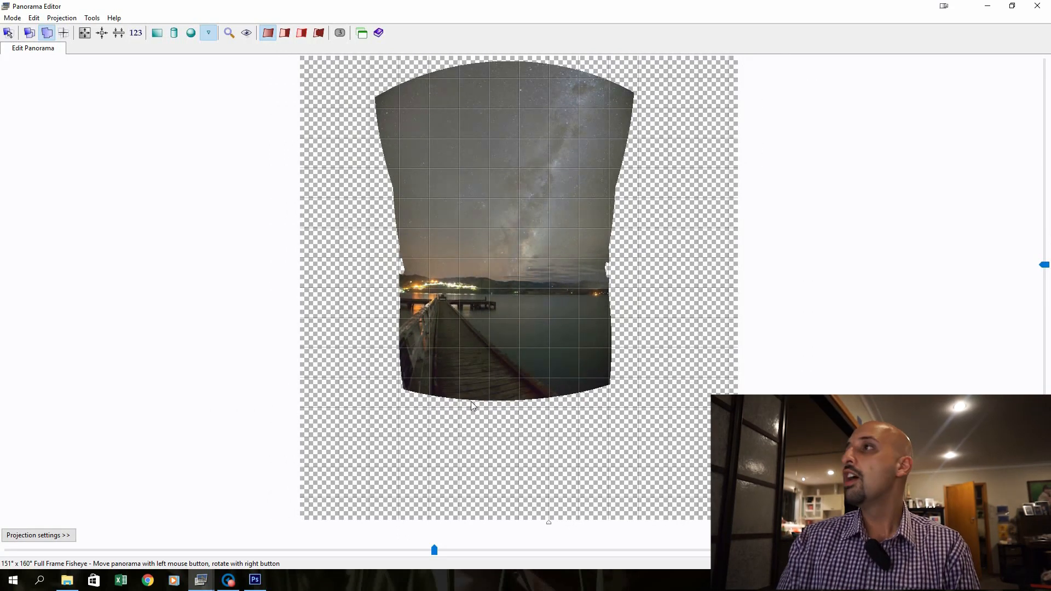
pyautogui.click(989, 5)
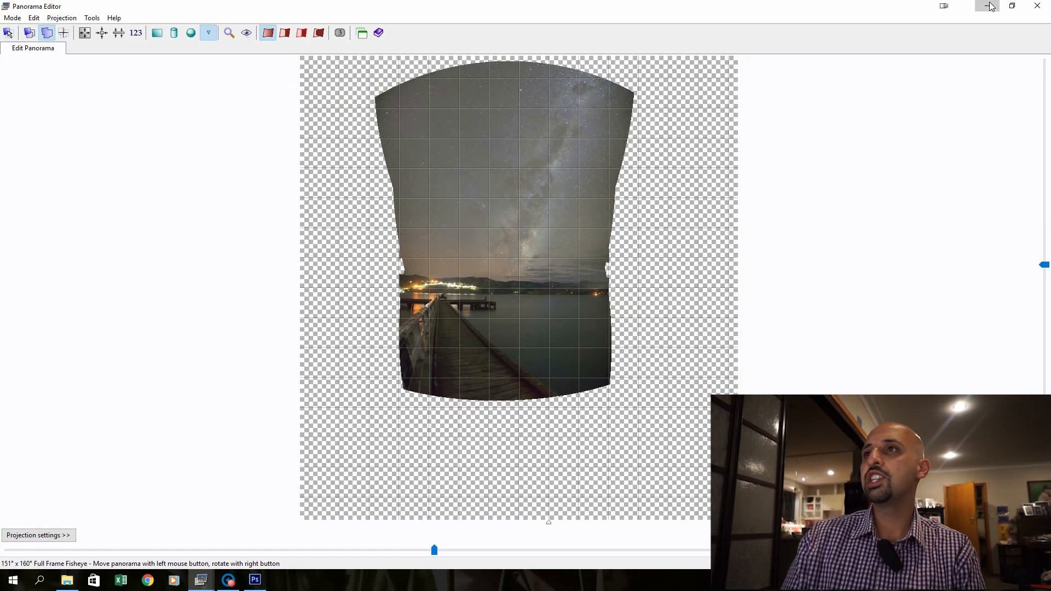
# Open the Exposure / HDR settings and arrange the main window and the Panorama Editor side by side.
pyautogui.doubleClick(304, 36)
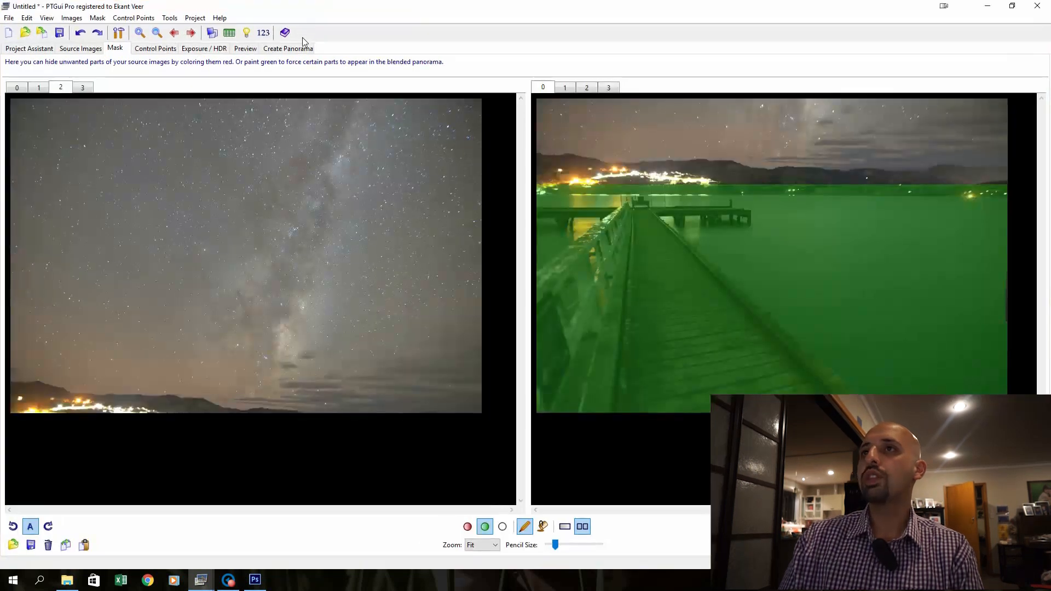
pyautogui.click(197, 49)
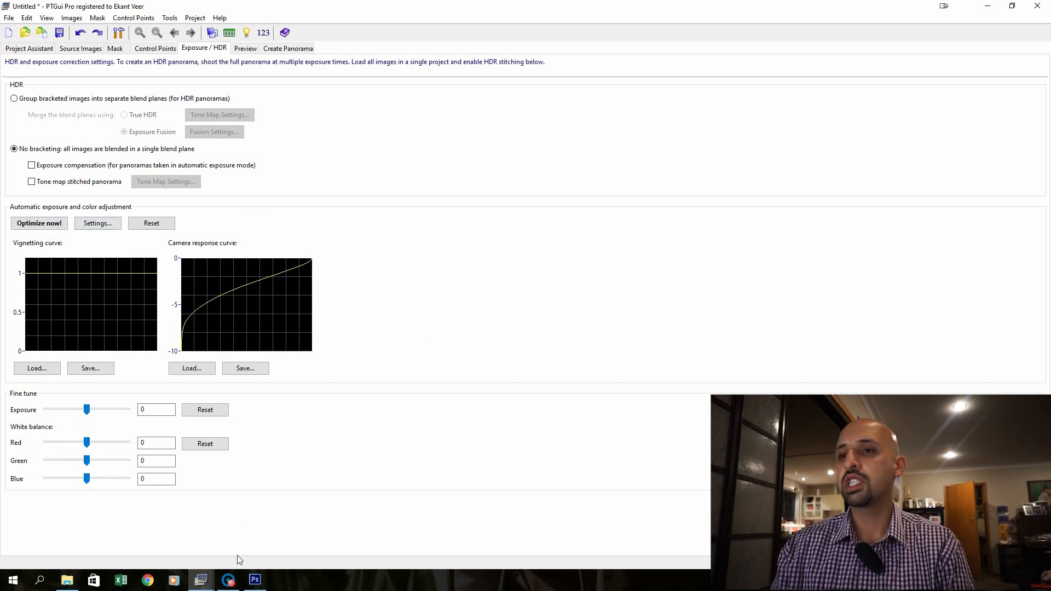
pyautogui.moveTo(200, 579)
pyautogui.click(235, 526)
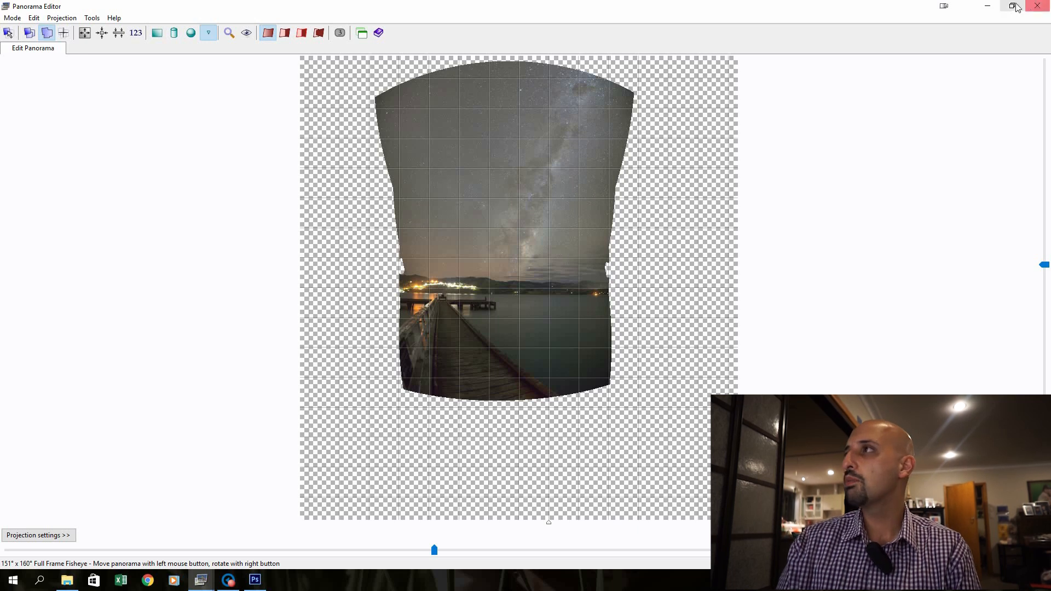
pyautogui.click(981, 11)
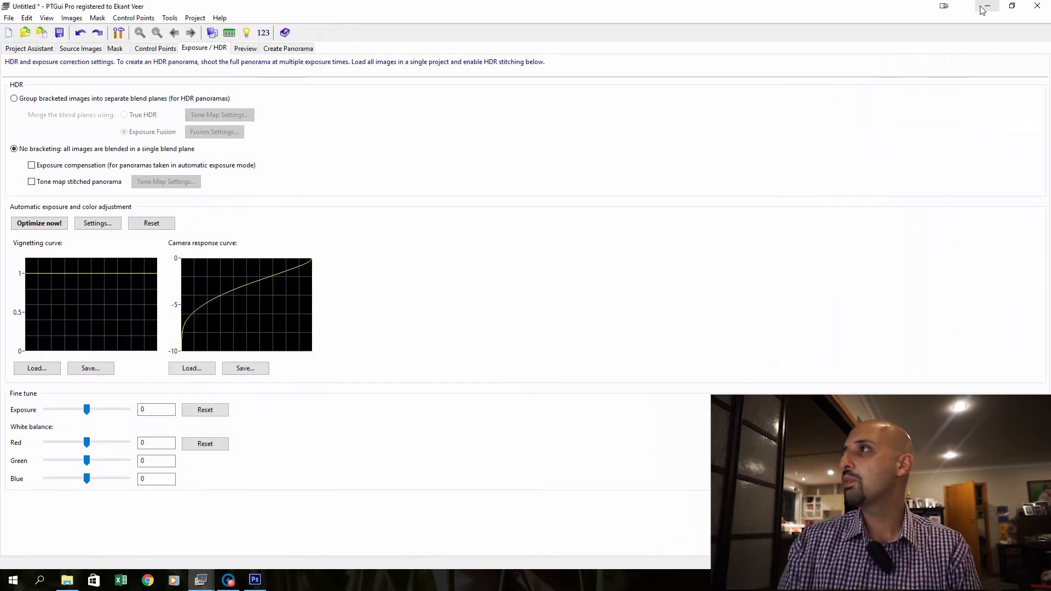
pyautogui.click(1011, 6)
pyautogui.moveTo(200, 579)
pyautogui.click(219, 549)
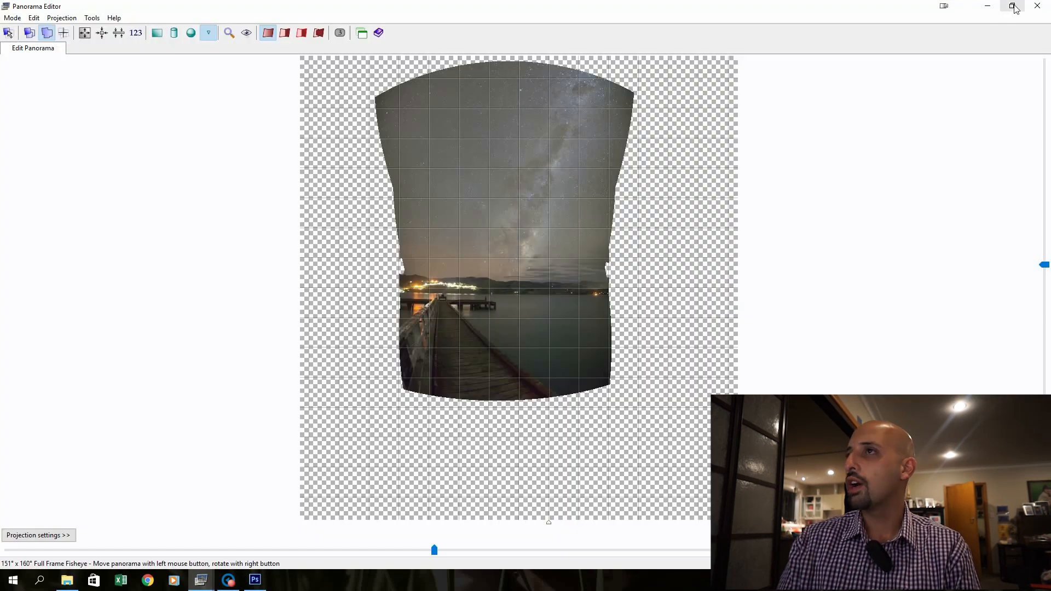
pyautogui.click(1012, 6)
pyautogui.moveTo(320, 40)
pyautogui.mouseDown()
pyautogui.moveTo(295, 25)
pyautogui.moveTo(304, 37)
pyautogui.mouseUp()
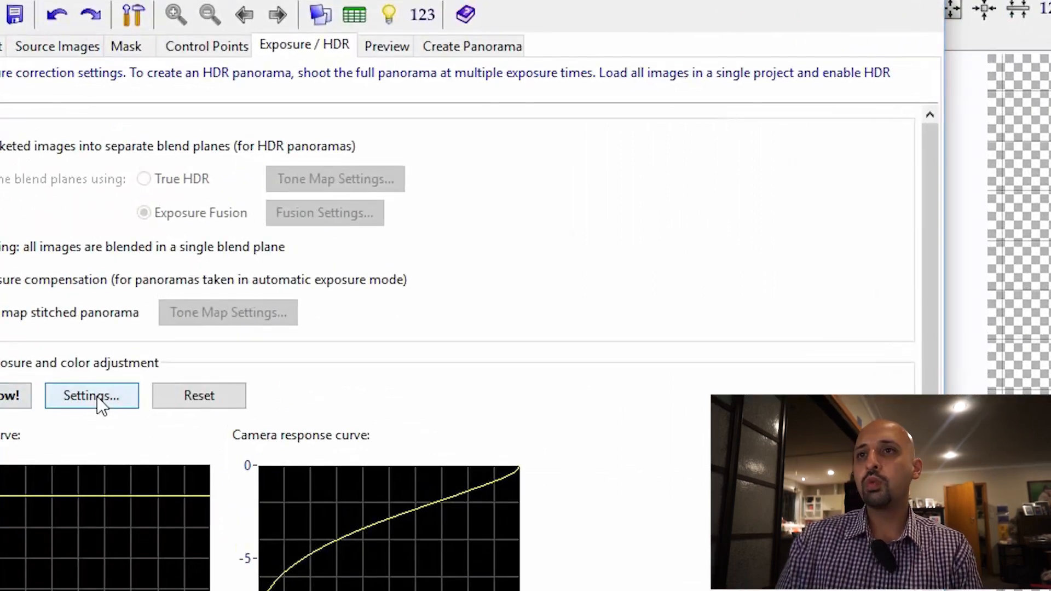
# Set Optimize White Balance to Enabled in the exposure and color adjustment settings, keeping Optimize Exposure at Only if necessary, and accept the settings.
pyautogui.click(91, 363)
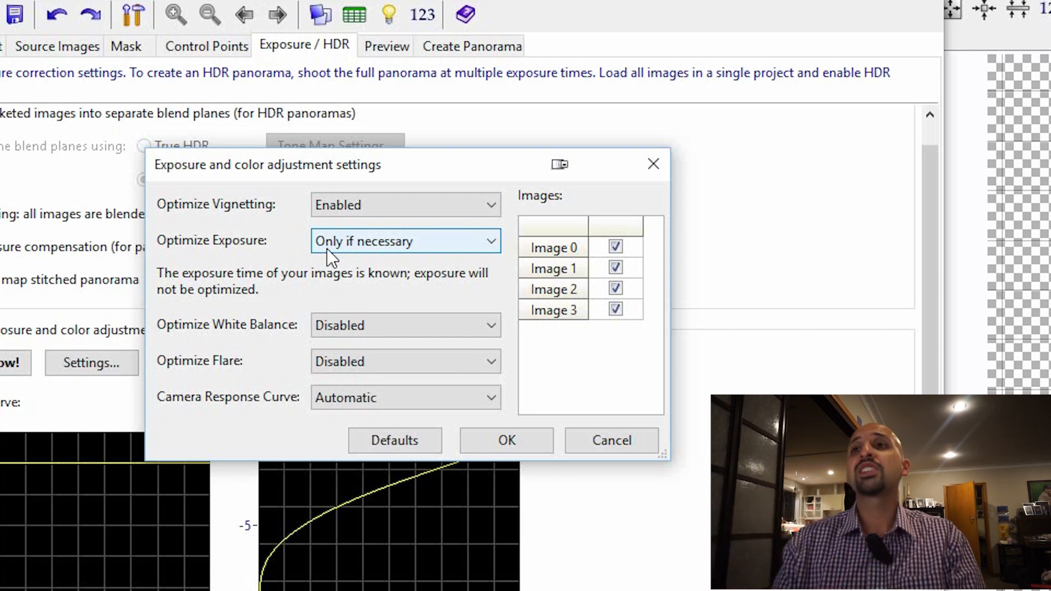
pyautogui.click(340, 329)
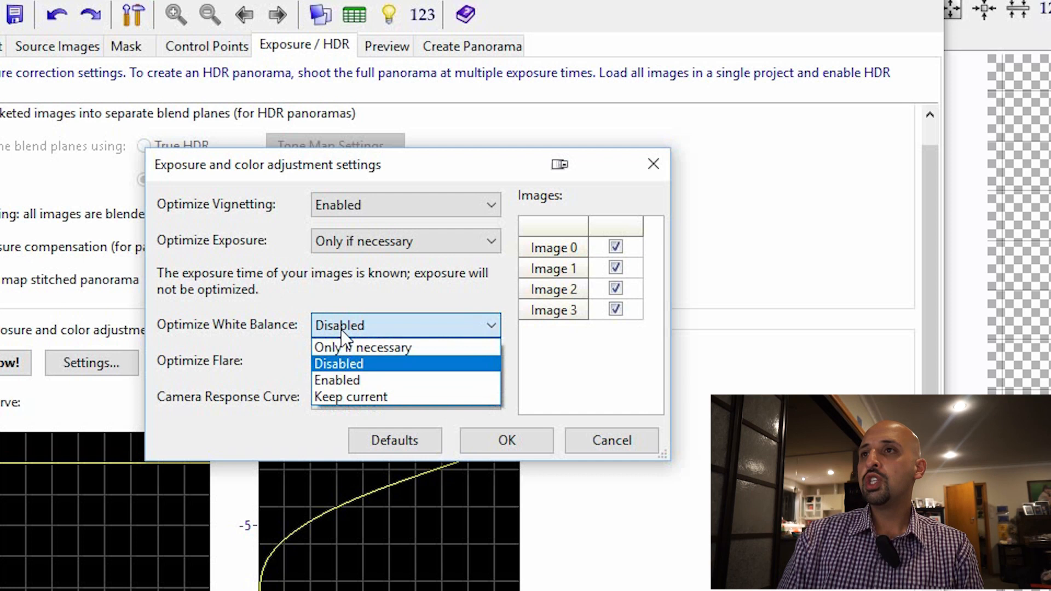
pyautogui.click(634, 290)
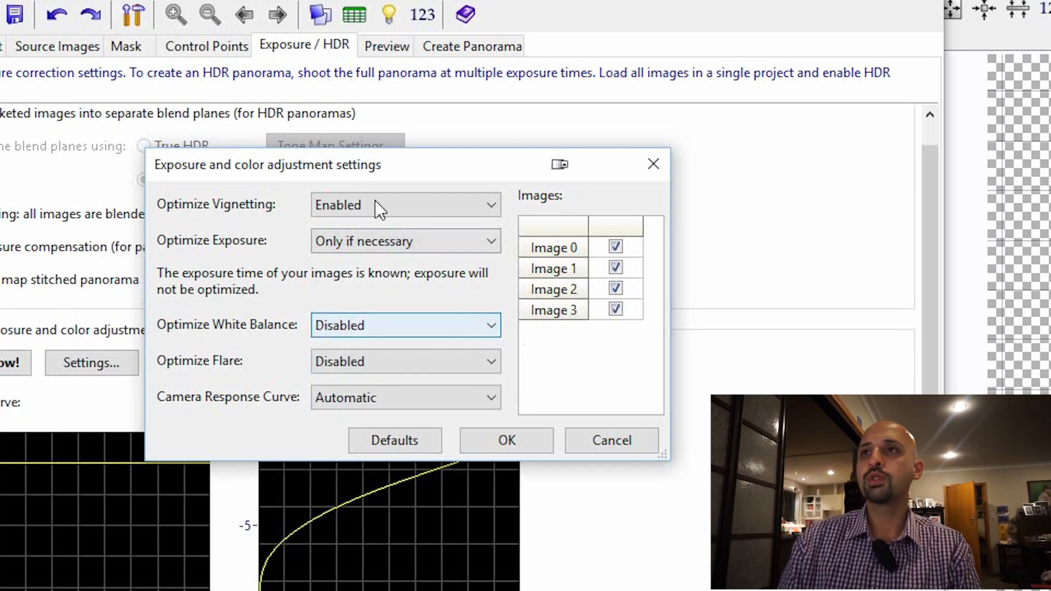
pyautogui.click(383, 242)
pyautogui.click(382, 242)
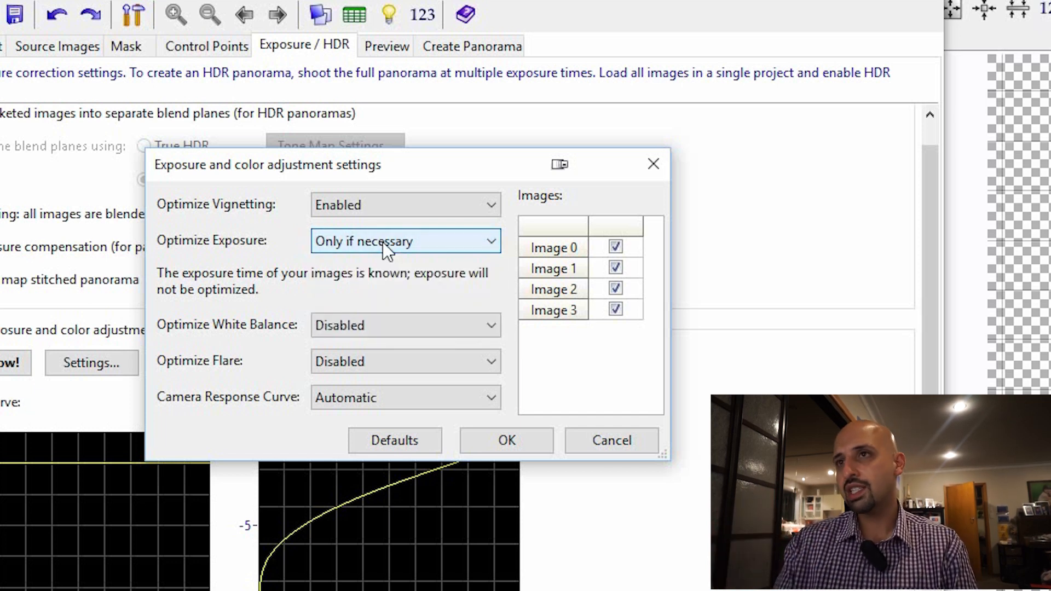
pyautogui.click(371, 326)
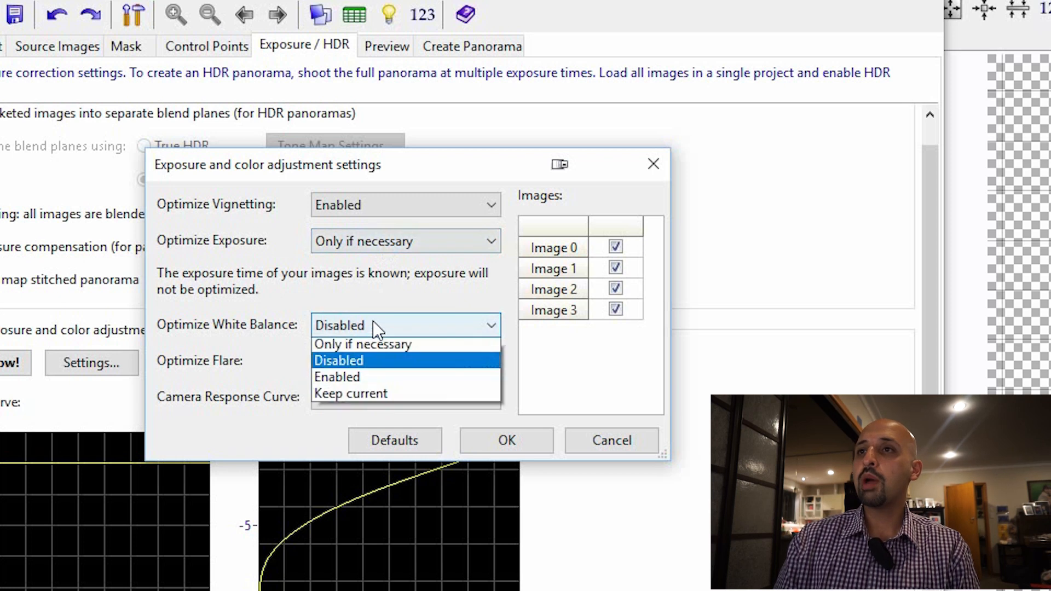
pyautogui.click(350, 379)
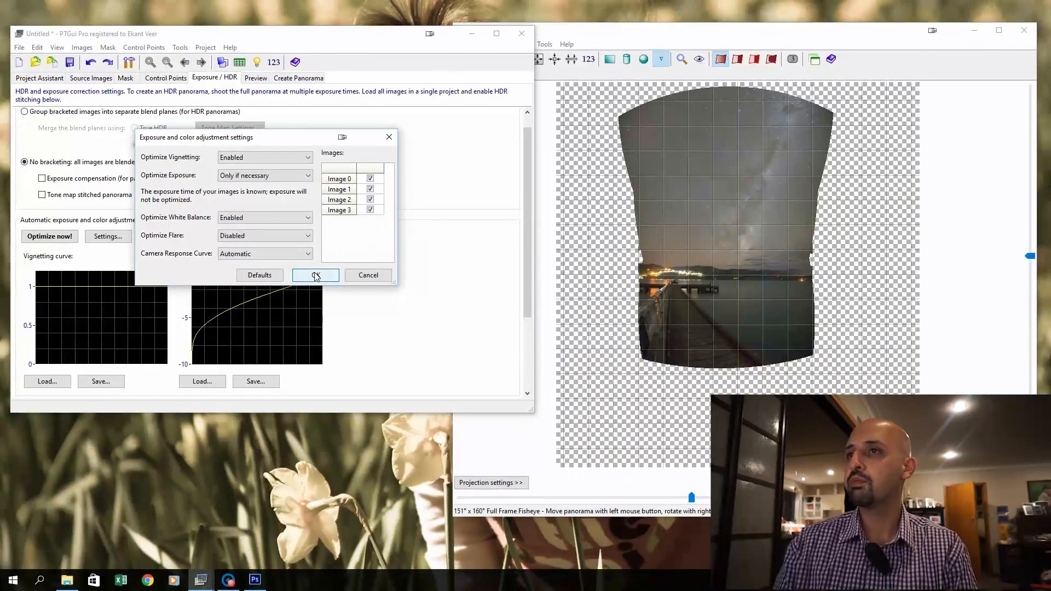
pyautogui.click(316, 275)
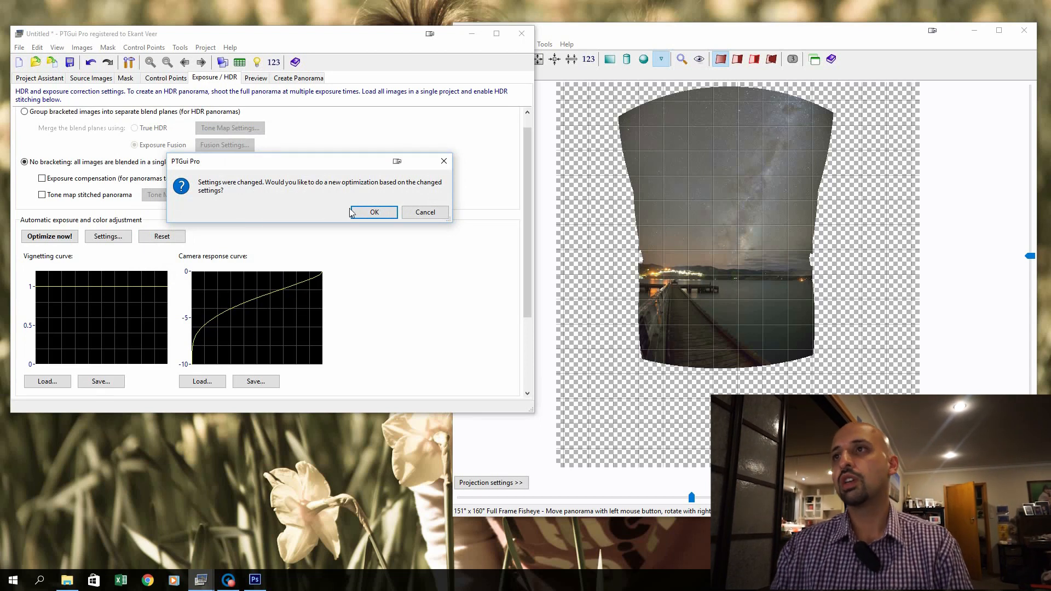
# Optimize exposure and white balance with the changed settings, reset the correction to compare it, and run the optimization again.
pyautogui.click(367, 212)
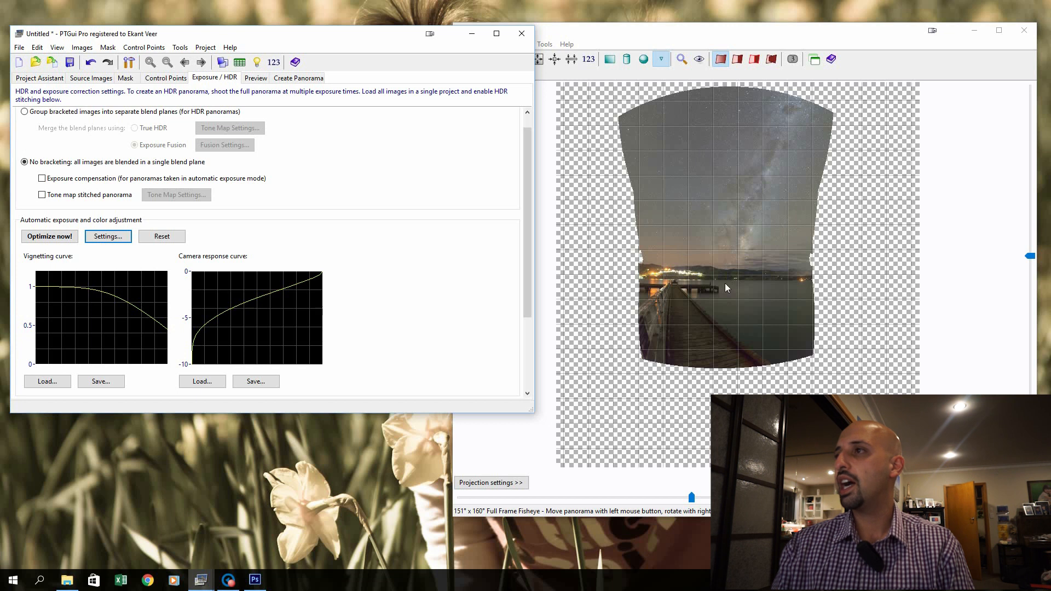
pyautogui.click(169, 241)
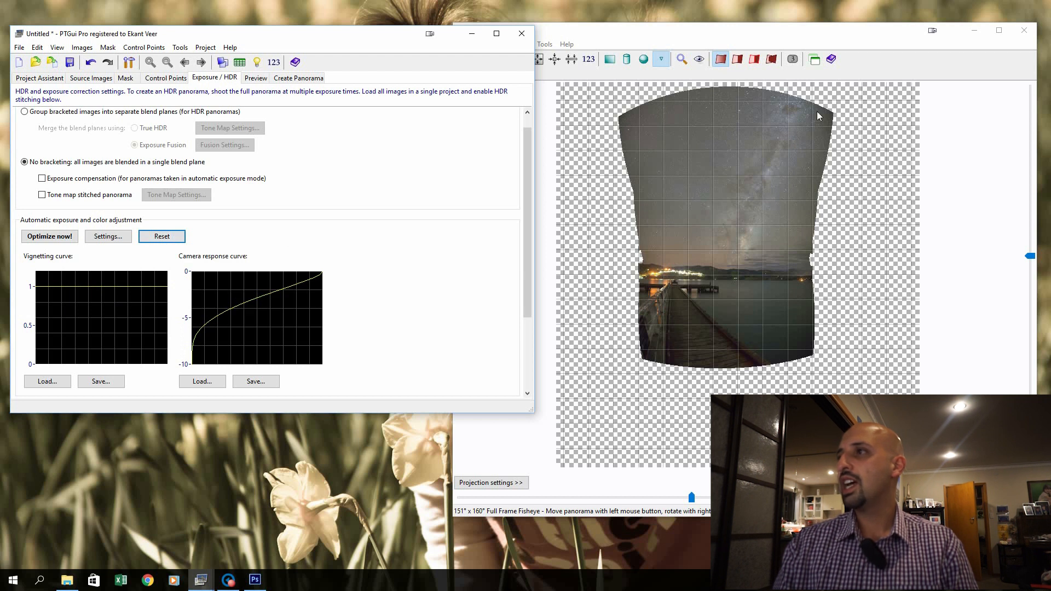
pyautogui.click(49, 237)
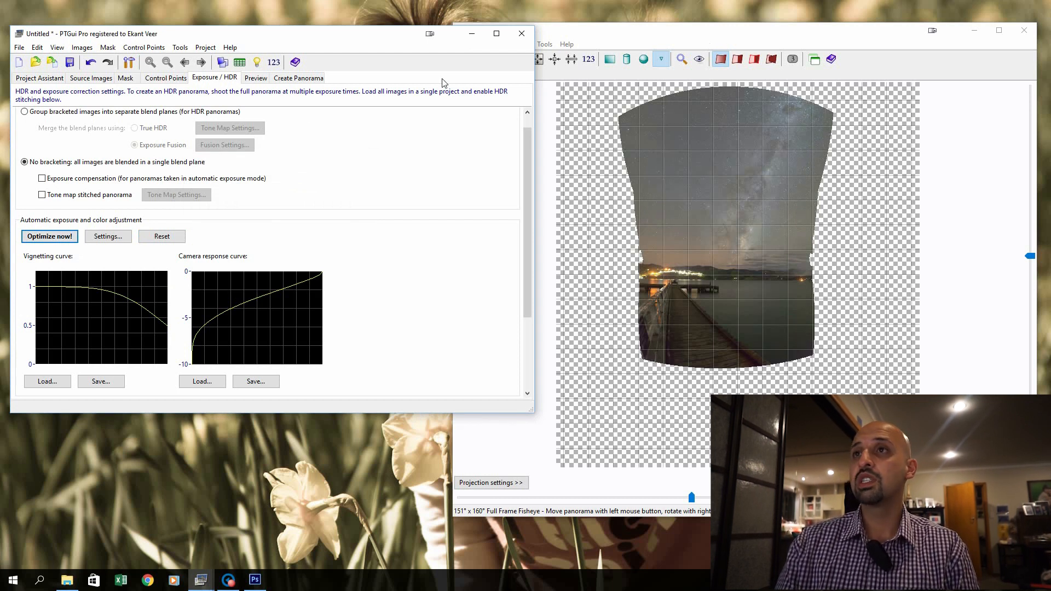
# Show the Panorama Editor's contents in the preview application, examine the sky and jetty up close, and close the image viewer.
pyautogui.click(256, 80)
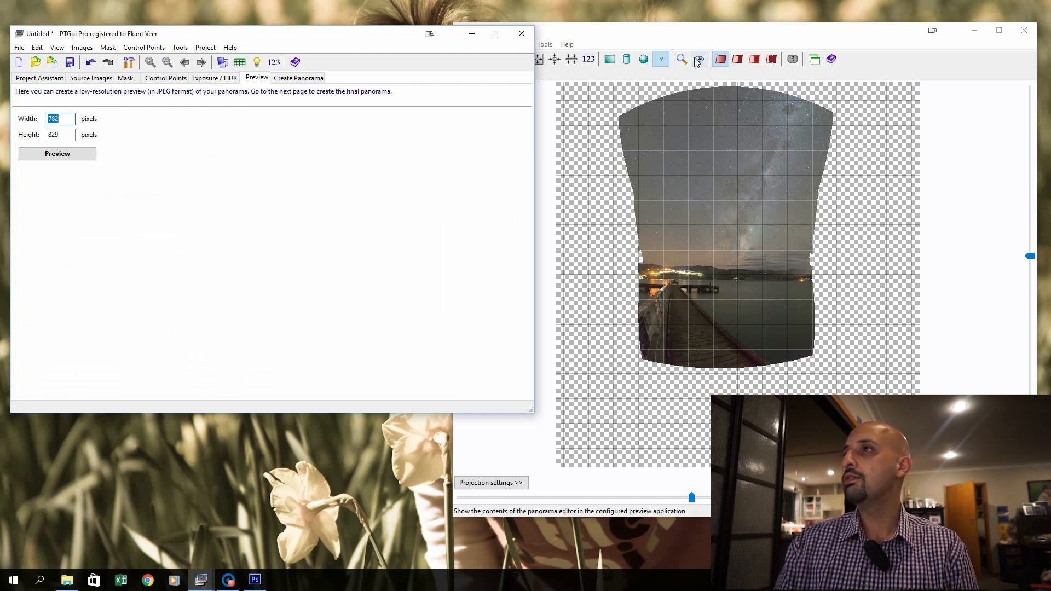
pyautogui.click(679, 47)
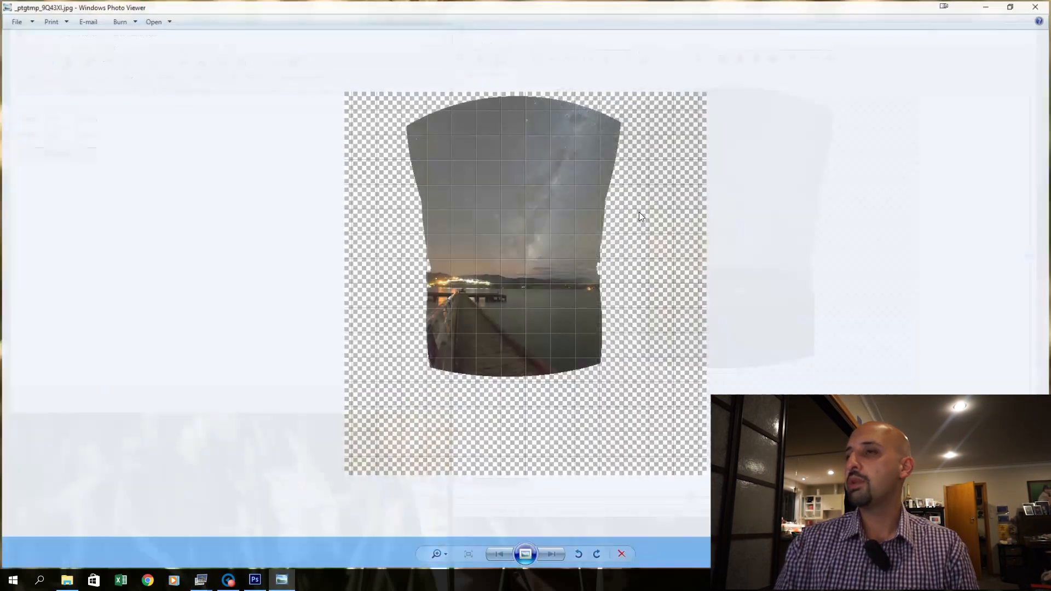
pyautogui.scroll(4, 492, 278)
pyautogui.moveTo(584, 159); pyautogui.dragTo(583, 251)
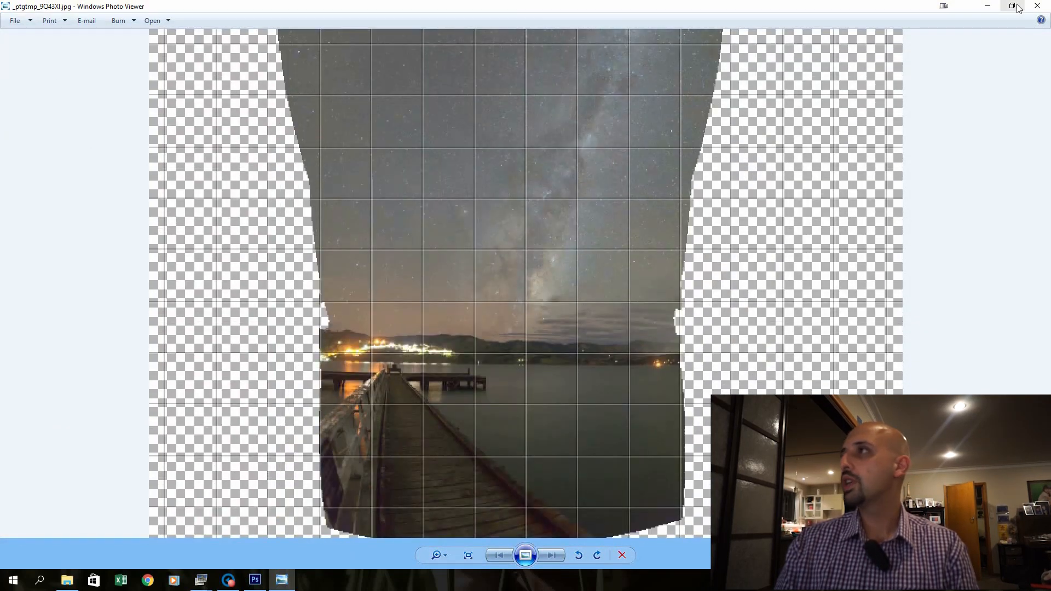
pyautogui.click(1038, 6)
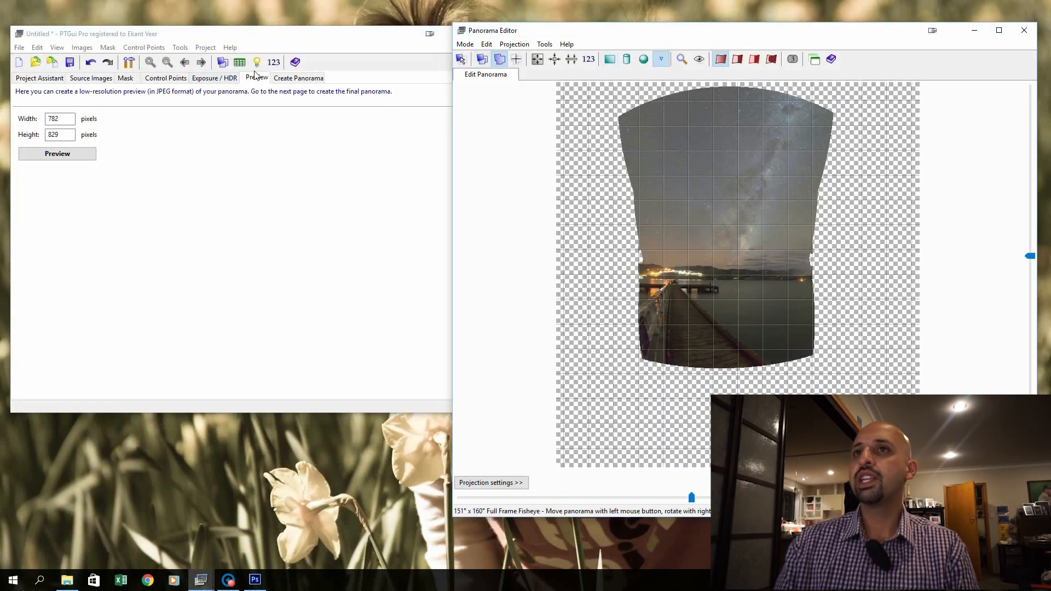
# Generate a 782 x 829 pixel preview of the panorama, examine the jetty, horizon and Milky Way for blending faults, and close it.
pyautogui.click(48, 155)
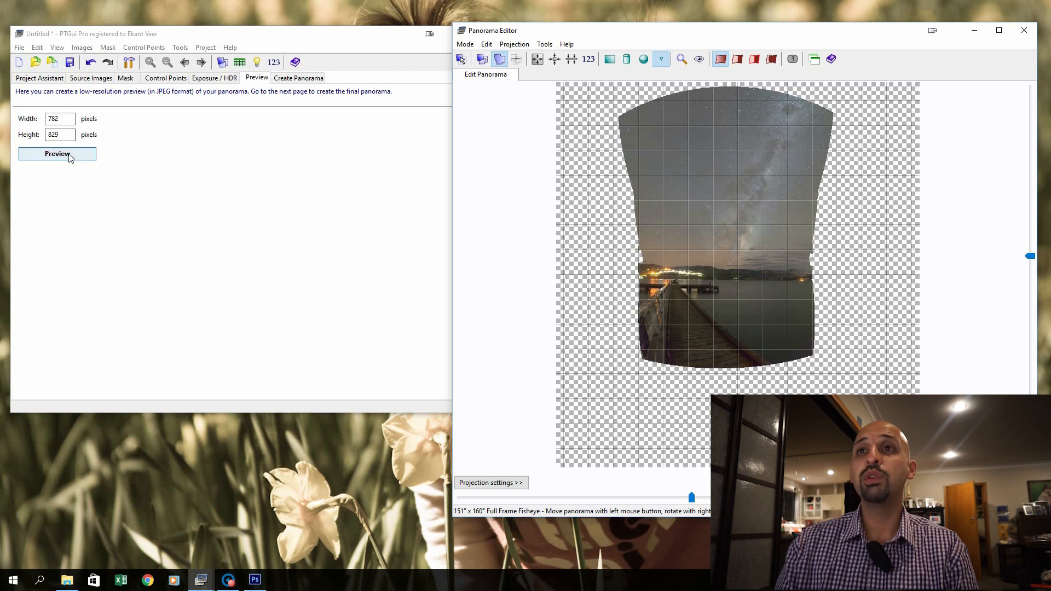
pyautogui.click(222, 161)
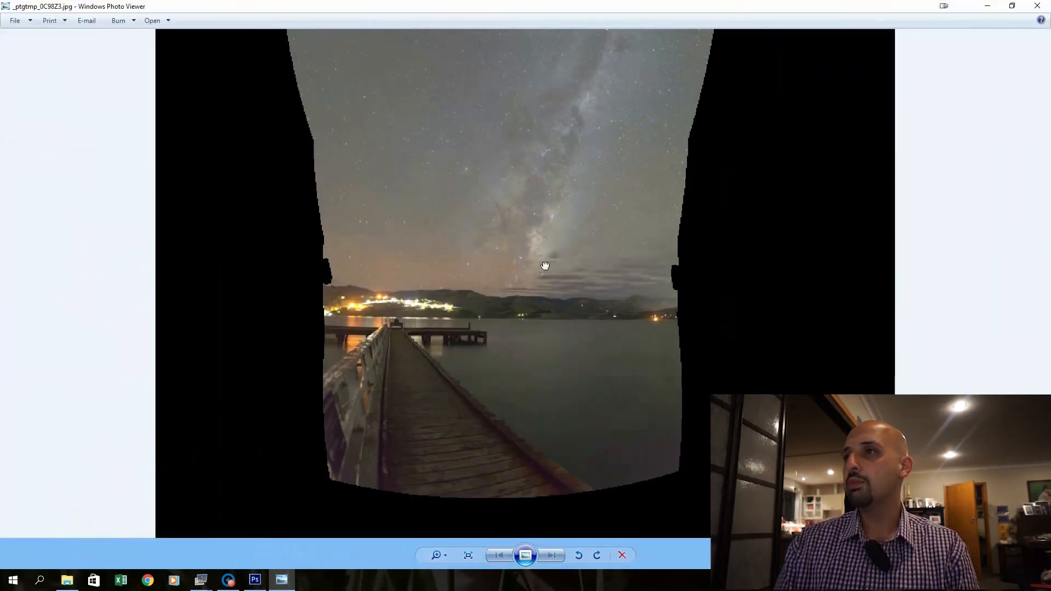
pyautogui.scroll(5, 522, 304)
pyautogui.moveTo(498, 391); pyautogui.dragTo(486, 320)
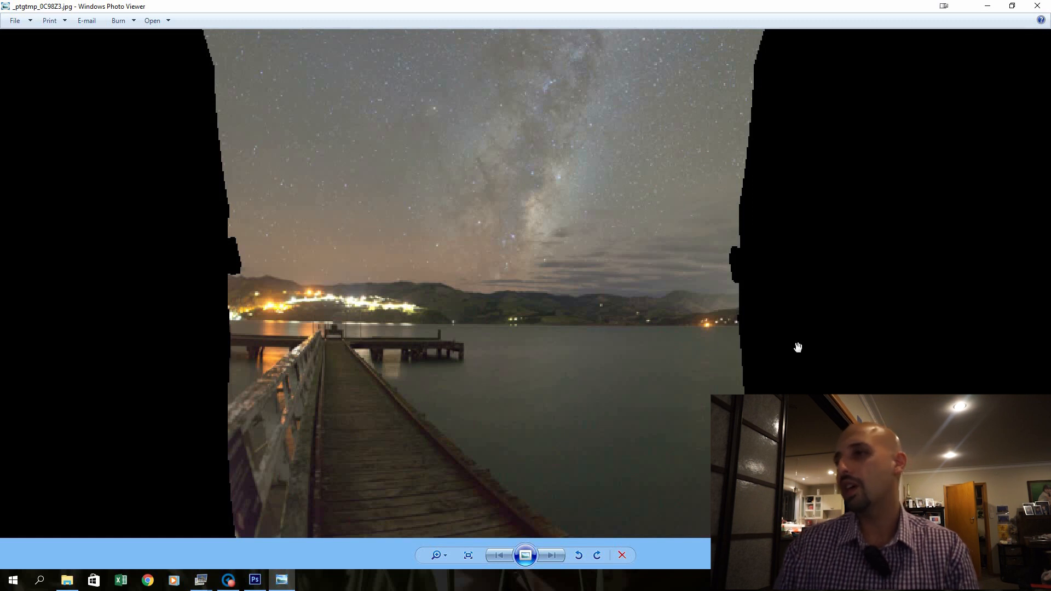
pyautogui.moveTo(467, 425); pyautogui.dragTo(367, 445)
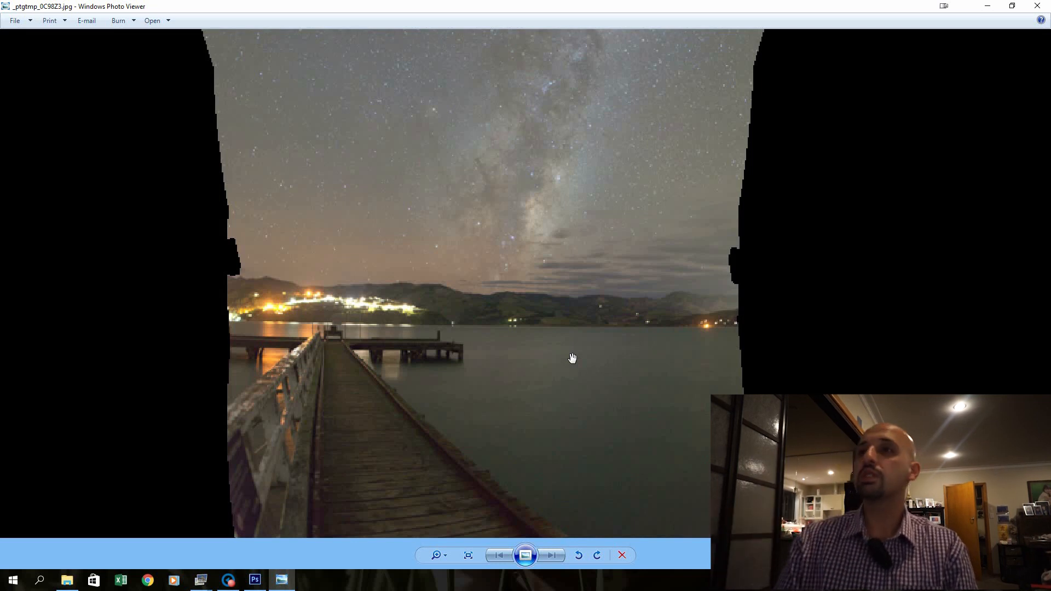
pyautogui.moveTo(502, 140); pyautogui.dragTo(462, 363)
pyautogui.scroll(-3, 486, 415)
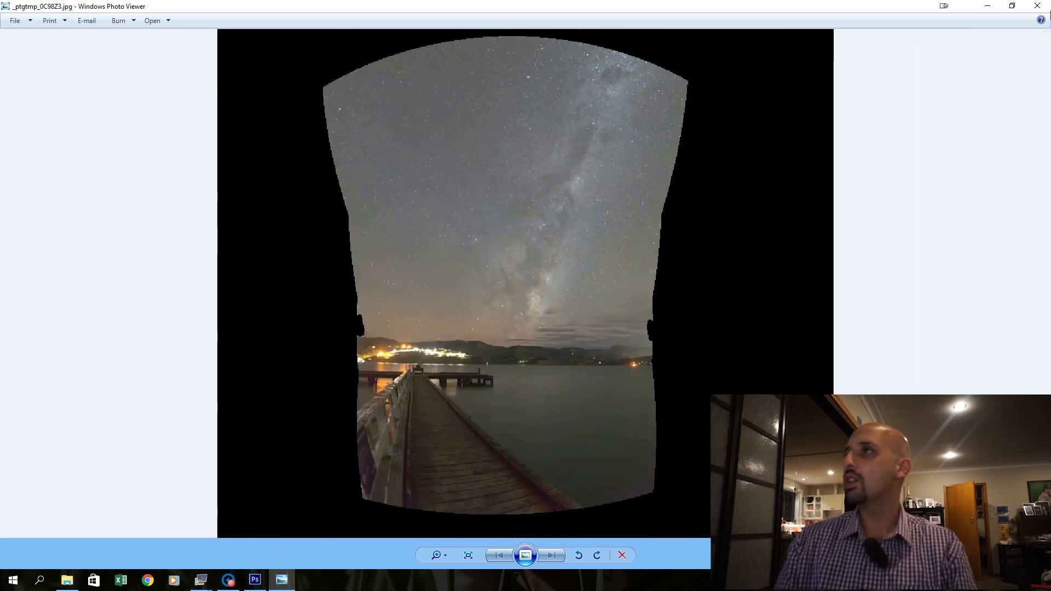
pyautogui.click(1037, 6)
# Set the output to the optimum size of 10873 x 11521 pixels in Photoshop (.psd) format and create the blended panorama.
pyautogui.click(302, 79)
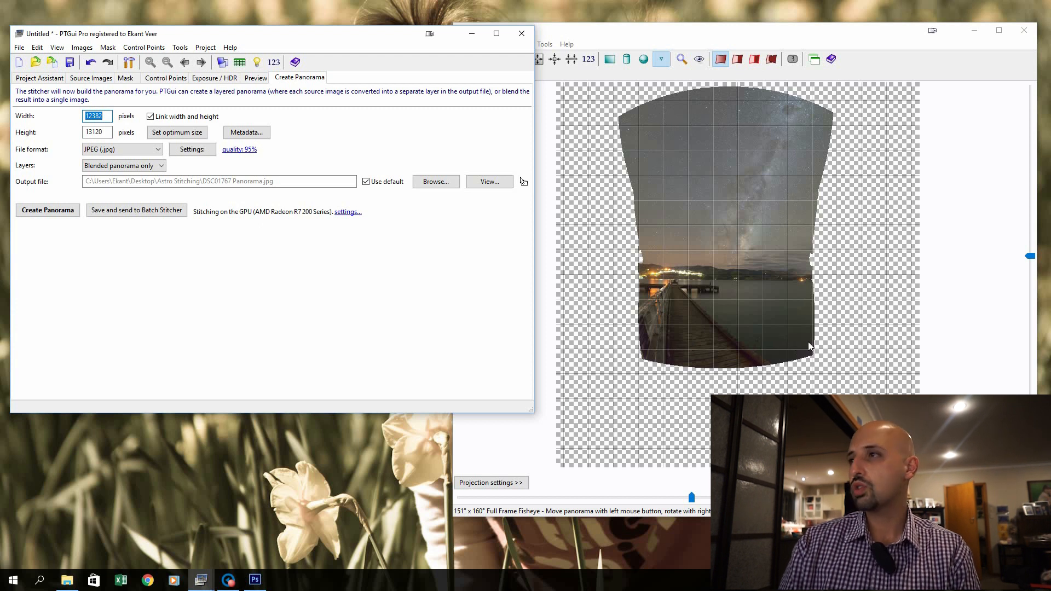
pyautogui.click(184, 134)
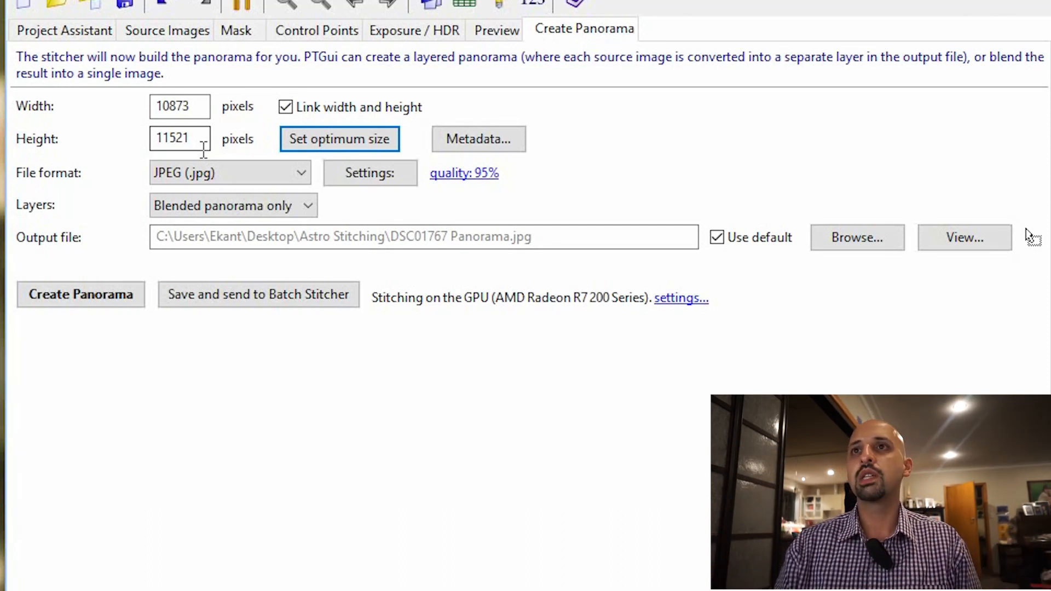
pyautogui.click(259, 172)
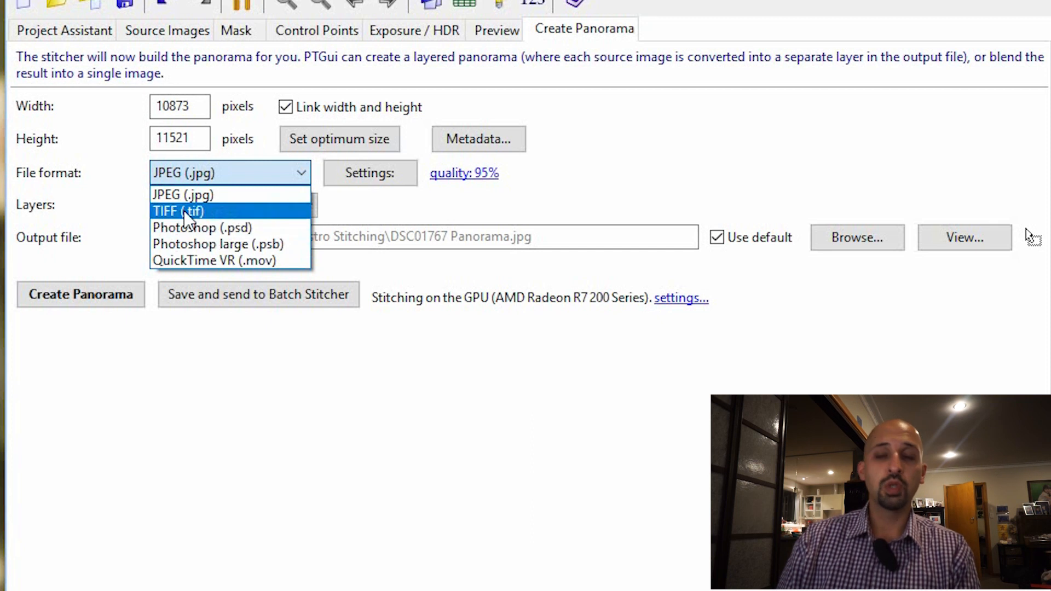
pyautogui.click(184, 227)
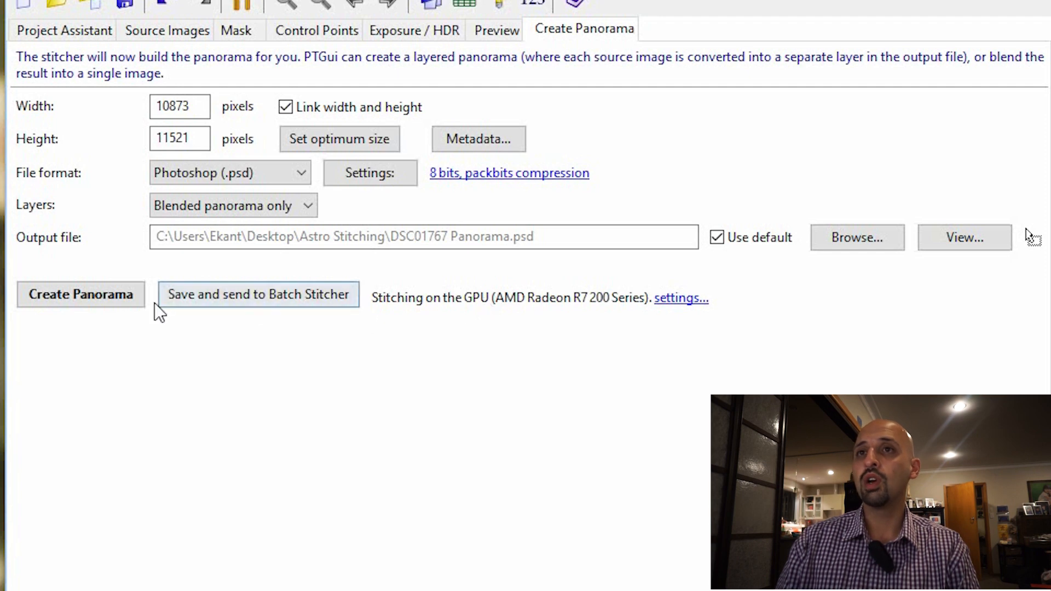
pyautogui.click(77, 301)
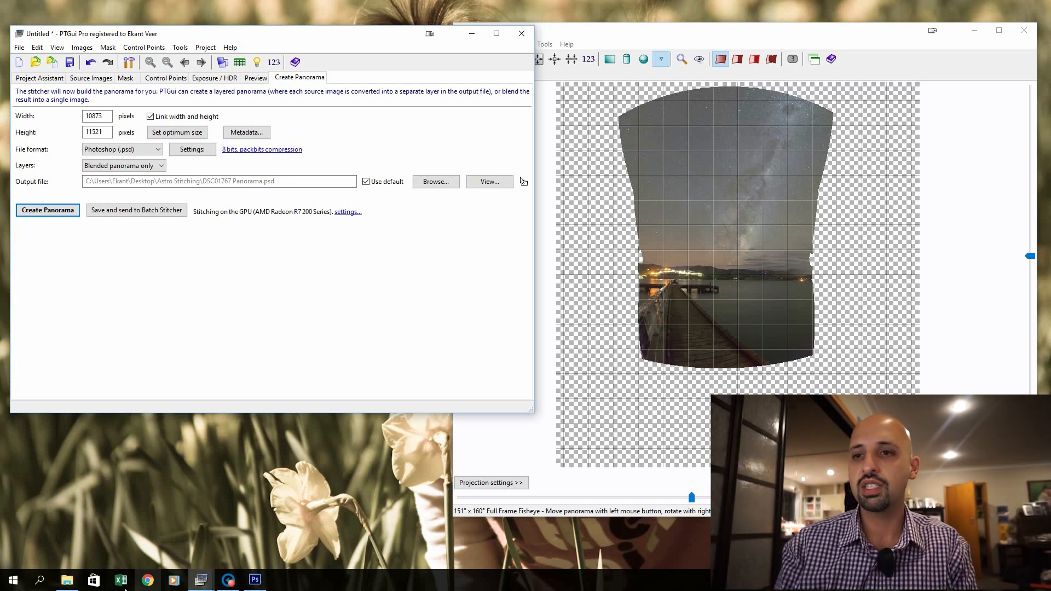
# Open DSC01767 Panorama.psd from the Astro Stitching folder in Photoshop.
pyautogui.click(65, 585)
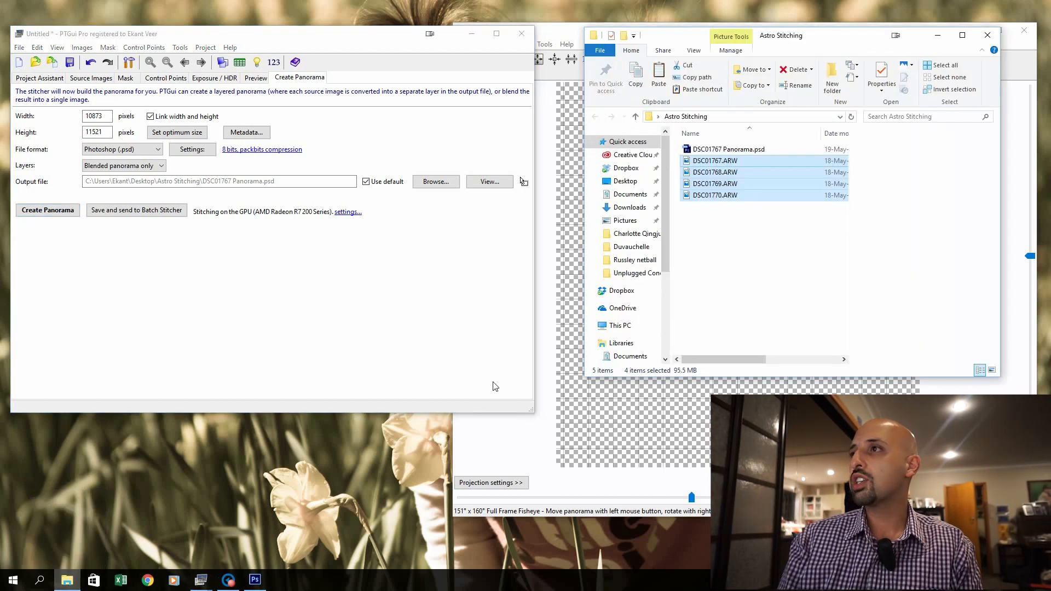
pyautogui.click(767, 258)
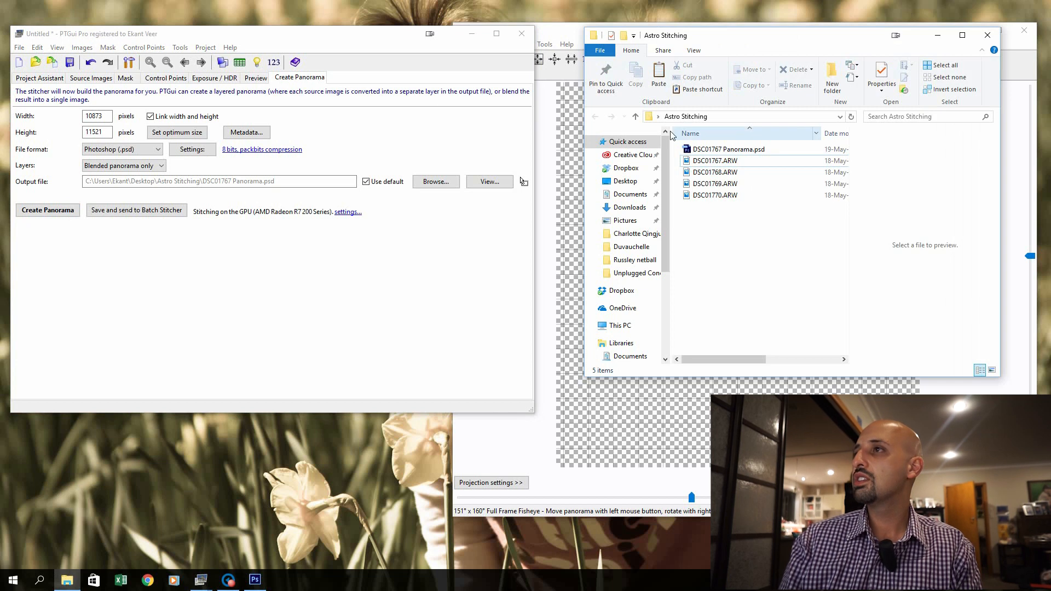
pyautogui.doubleClick(737, 155)
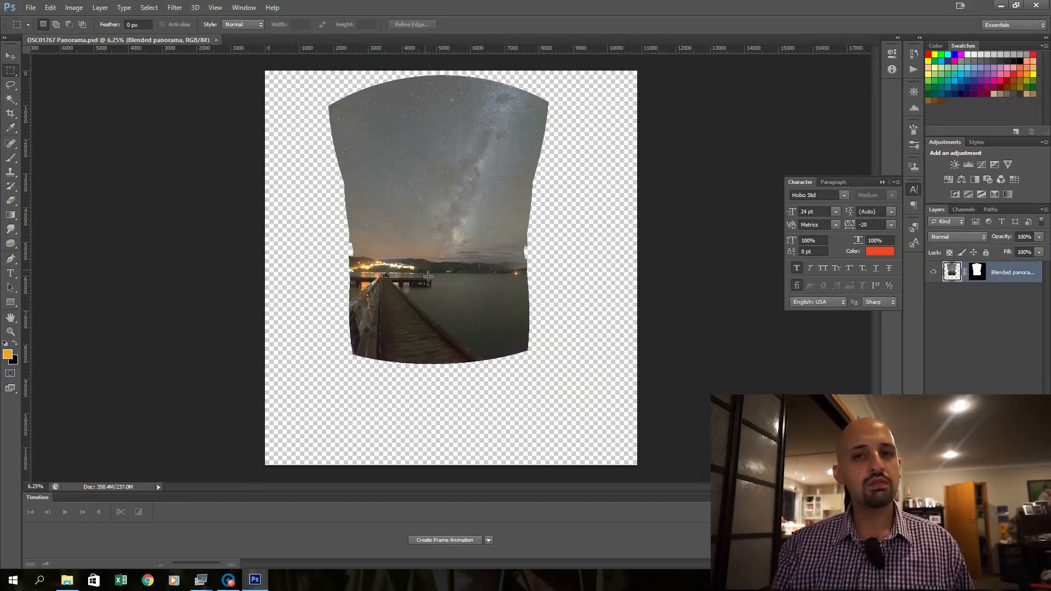
# Crop the panorama to a 2 x 3 (4 x 6) portrait of about 4900 x 7340 pixels within its curved edges.
pyautogui.scroll(3, 436, 260)
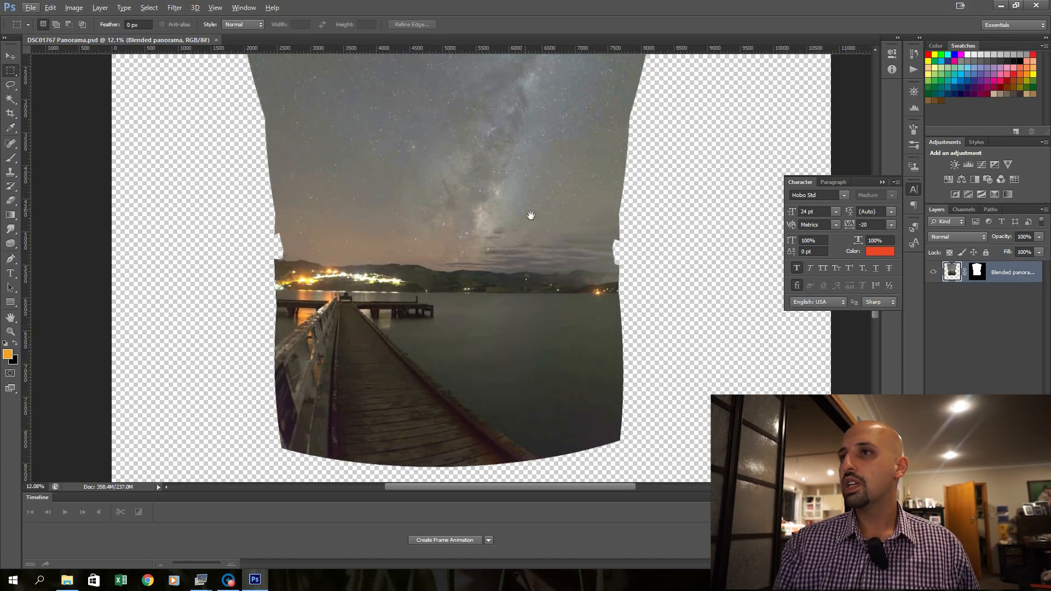
pyautogui.moveTo(530, 215)
pyautogui.mouseDown()
pyautogui.moveTo(535, 375)
pyautogui.moveTo(543, 205)
pyautogui.mouseUp()
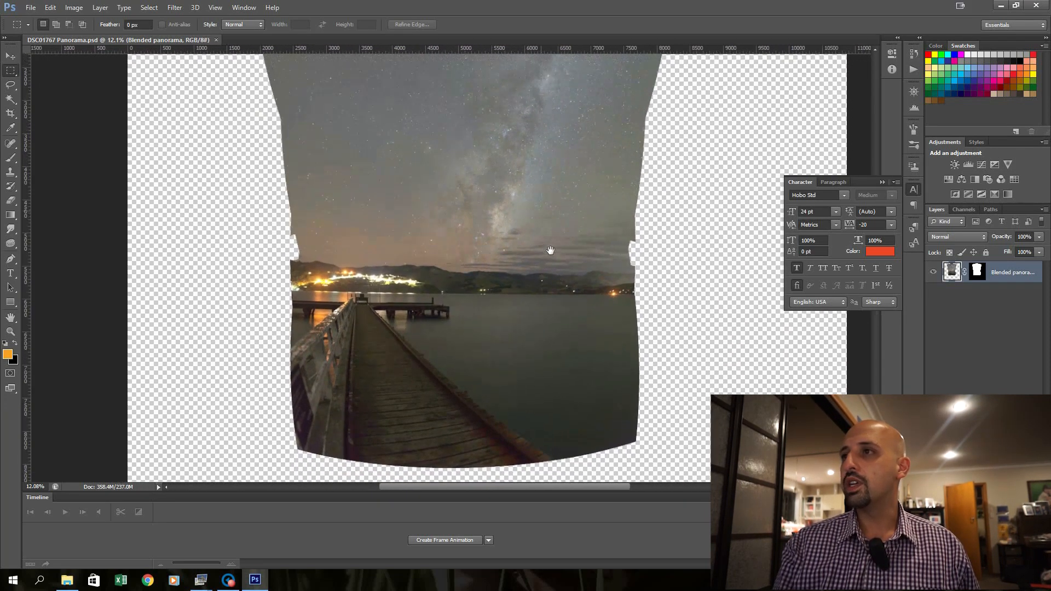
pyautogui.scroll(-2, 516, 301)
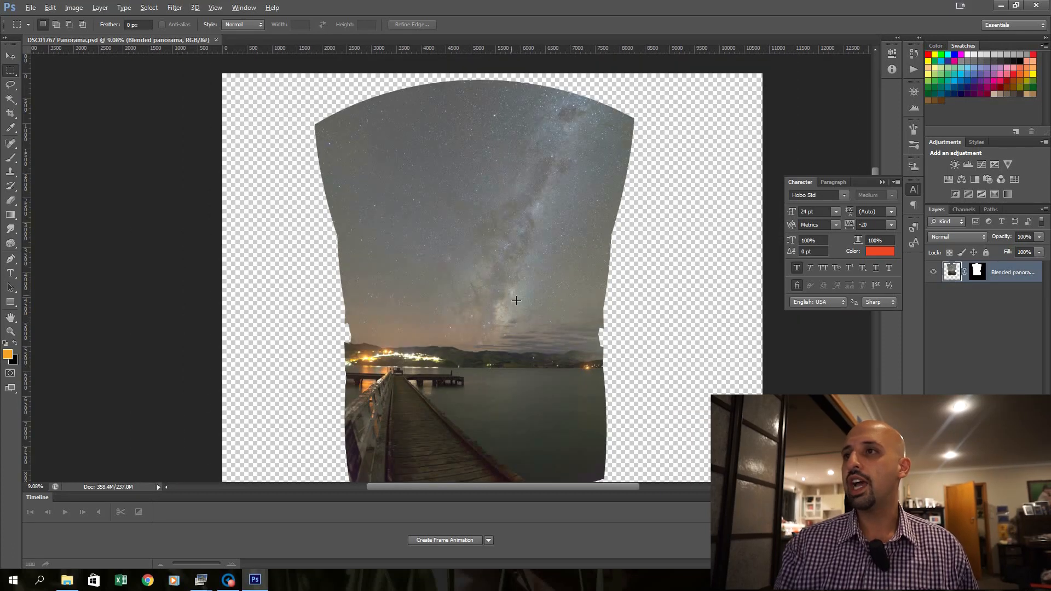
pyautogui.press('c')
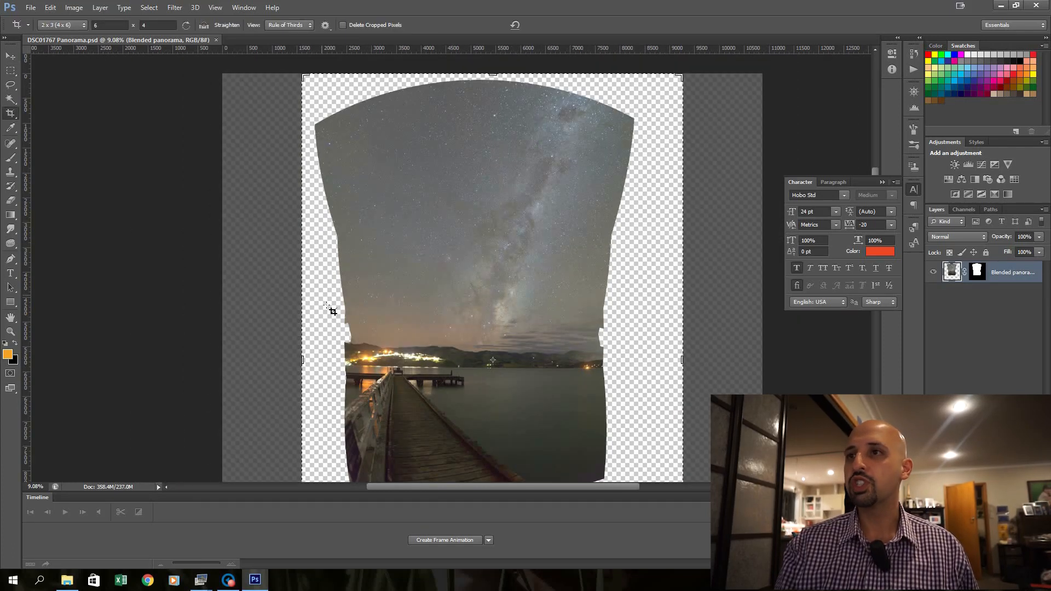
pyautogui.moveTo(307, 78); pyautogui.dragTo(584, 444)
pyautogui.scroll(-2, 630, 350)
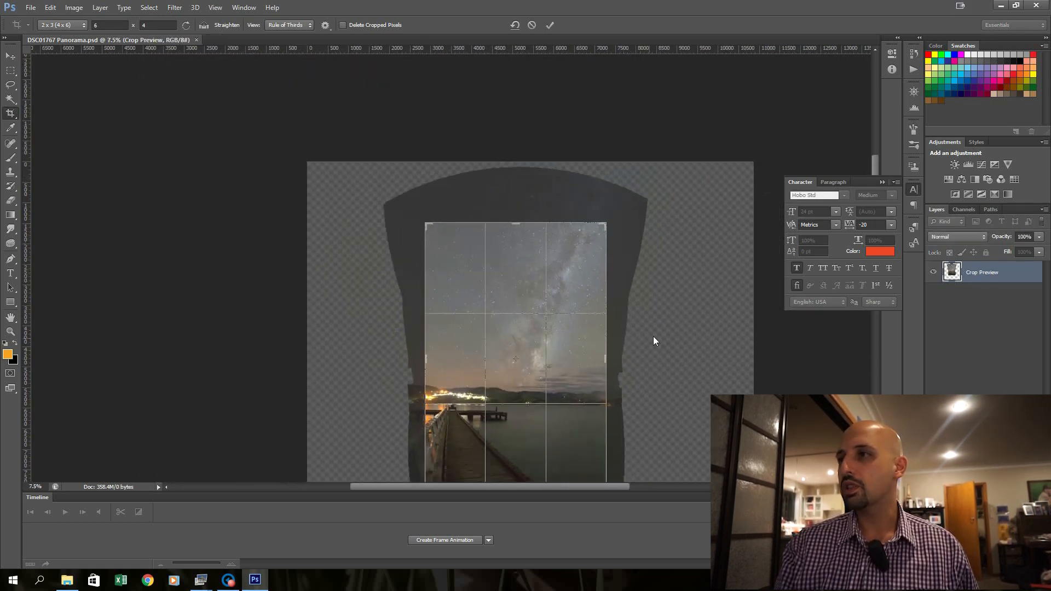
pyautogui.moveTo(662, 353); pyautogui.dragTo(663, 291)
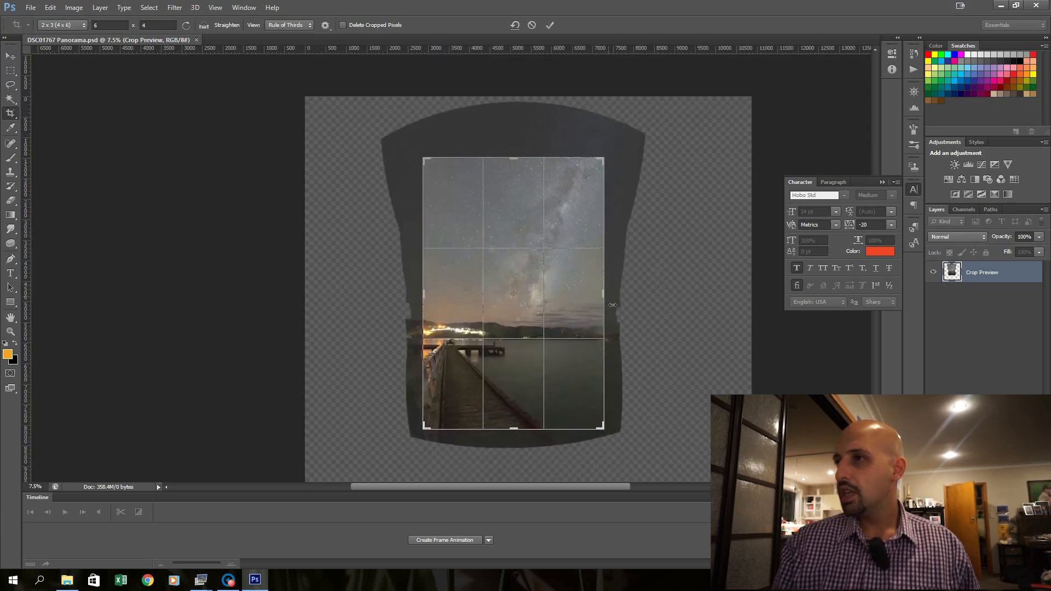
pyautogui.moveTo(518, 164); pyautogui.dragTo(523, 144)
pyautogui.moveTo(520, 223); pyautogui.dragTo(515, 215)
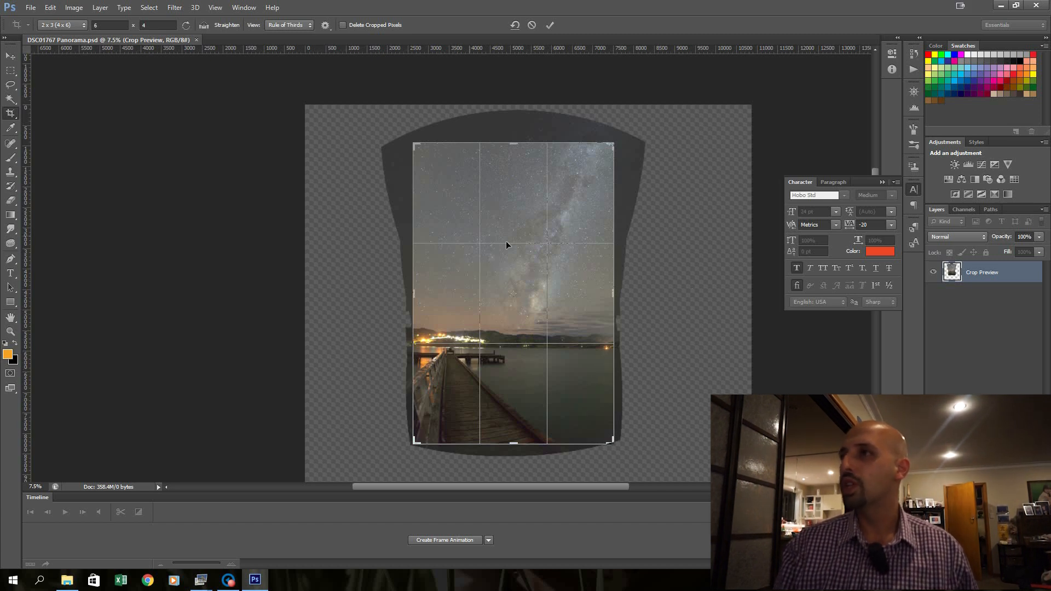
pyautogui.click(551, 28)
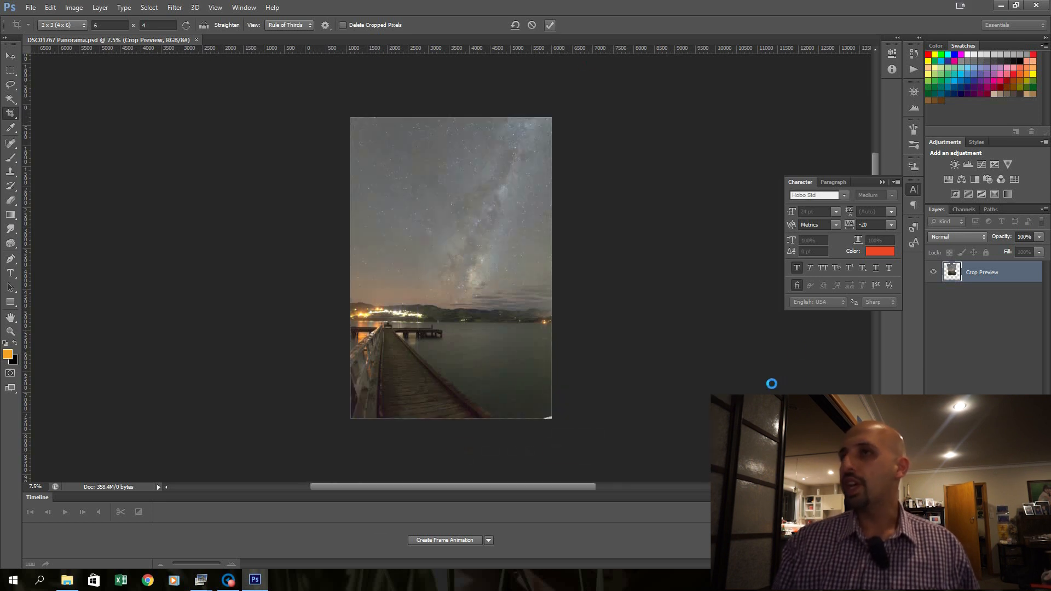
# Check the cropped panorama's pixel and document dimensions in Image Size without changing them.
pyautogui.click(74, 8)
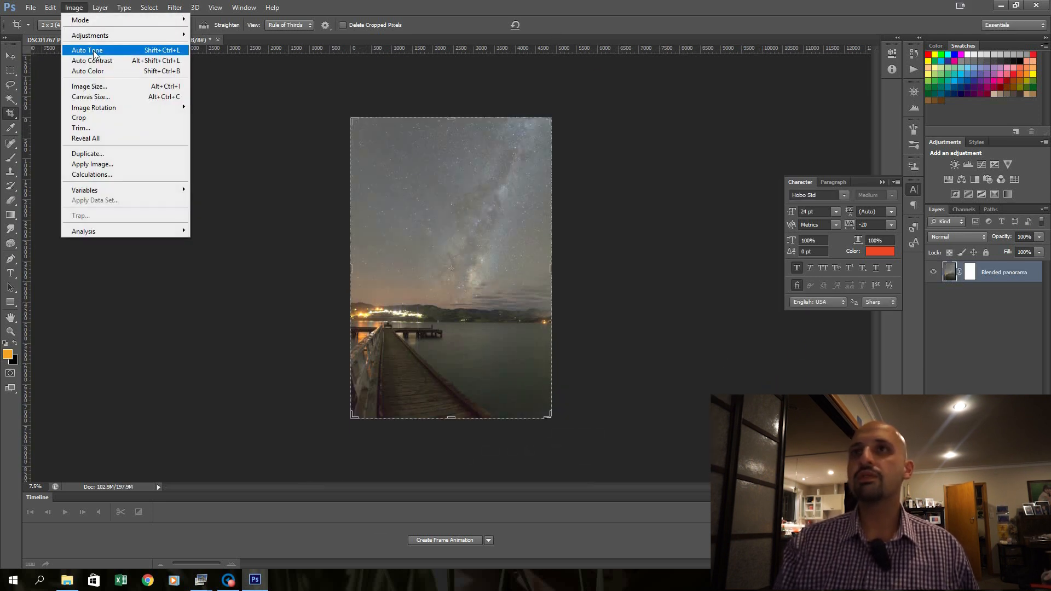
pyautogui.click(99, 87)
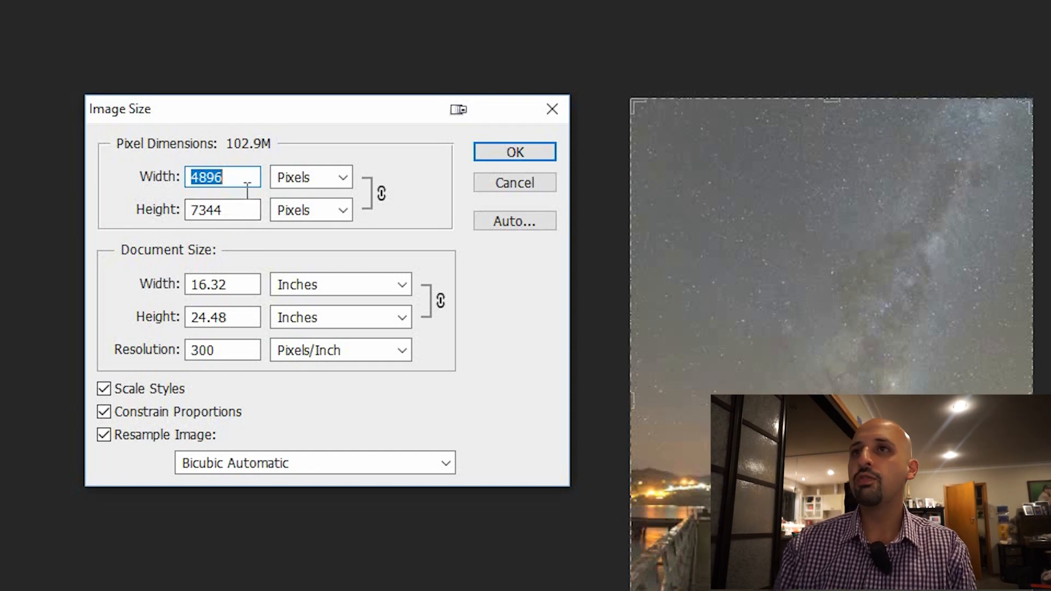
pyautogui.click(512, 182)
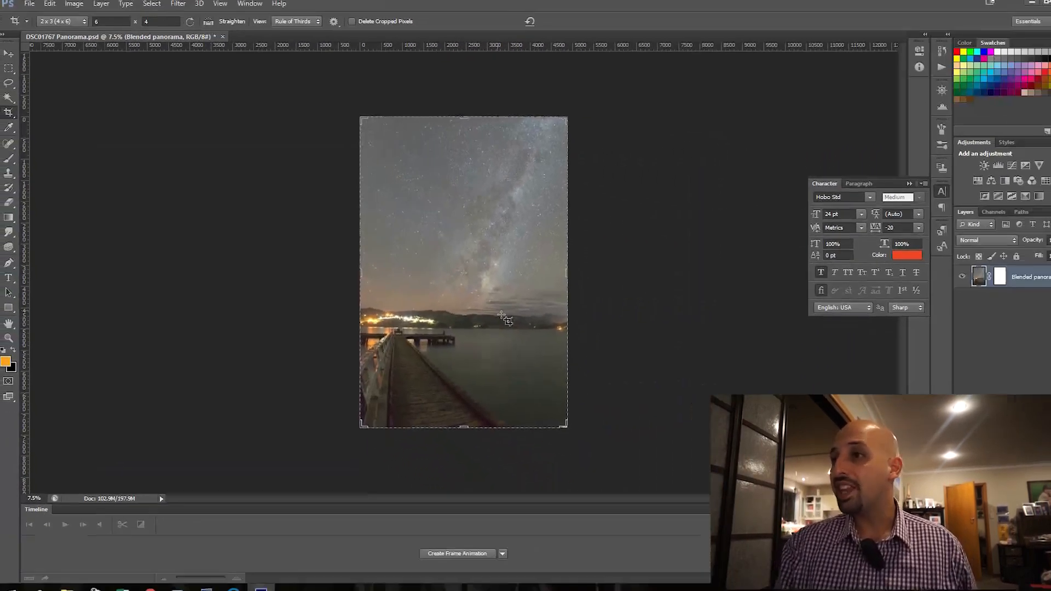